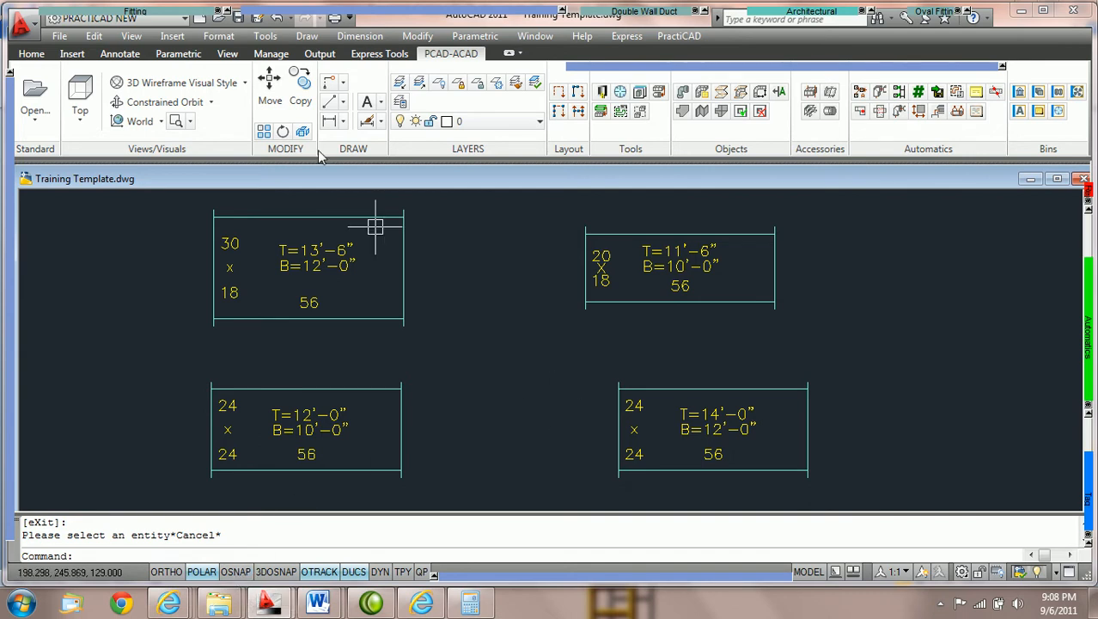
Insert a rectangular transition connecting the facing ends of the two lower 24 x 24 ducts, using the sIngle placement method with object snap on.
mouse_move(148, 11)
click(57, 73)
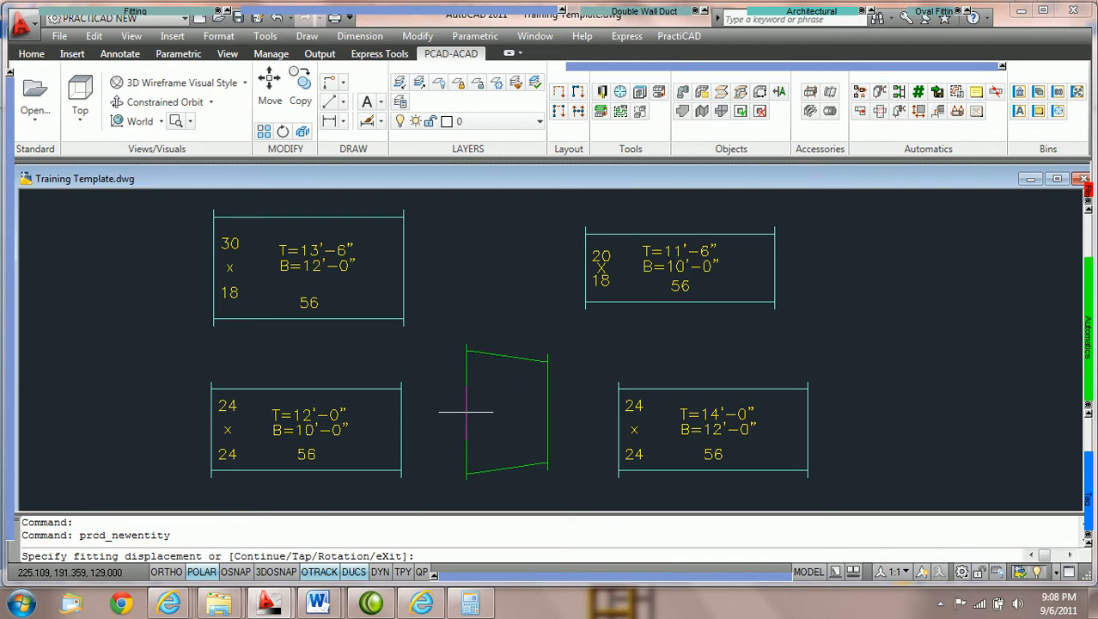
key(F3)
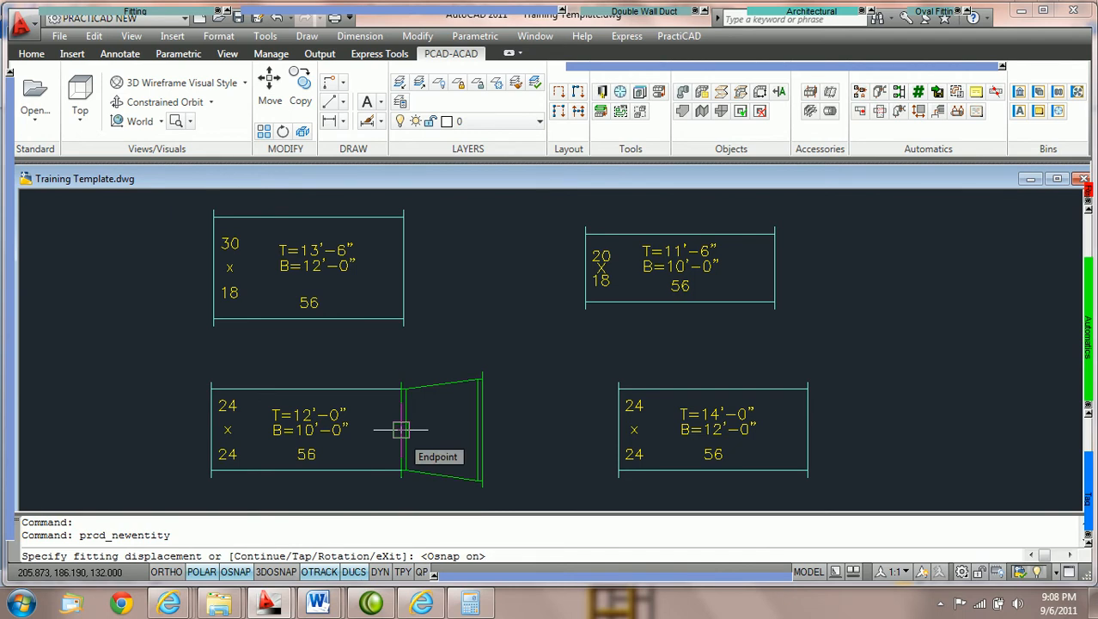
click(402, 429)
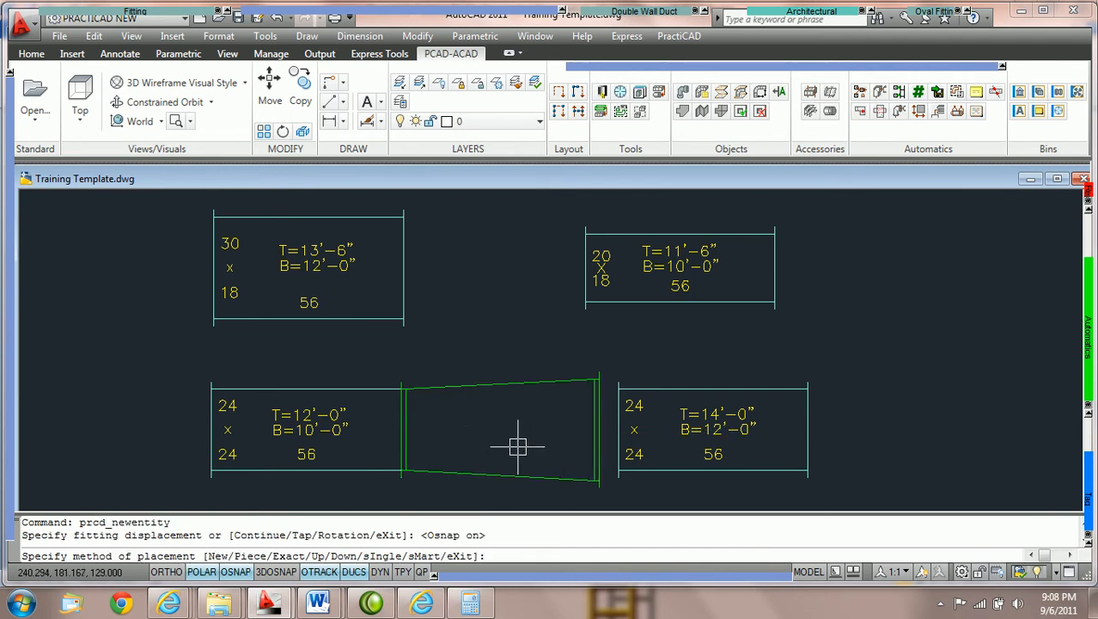
text(i)
key(Return)
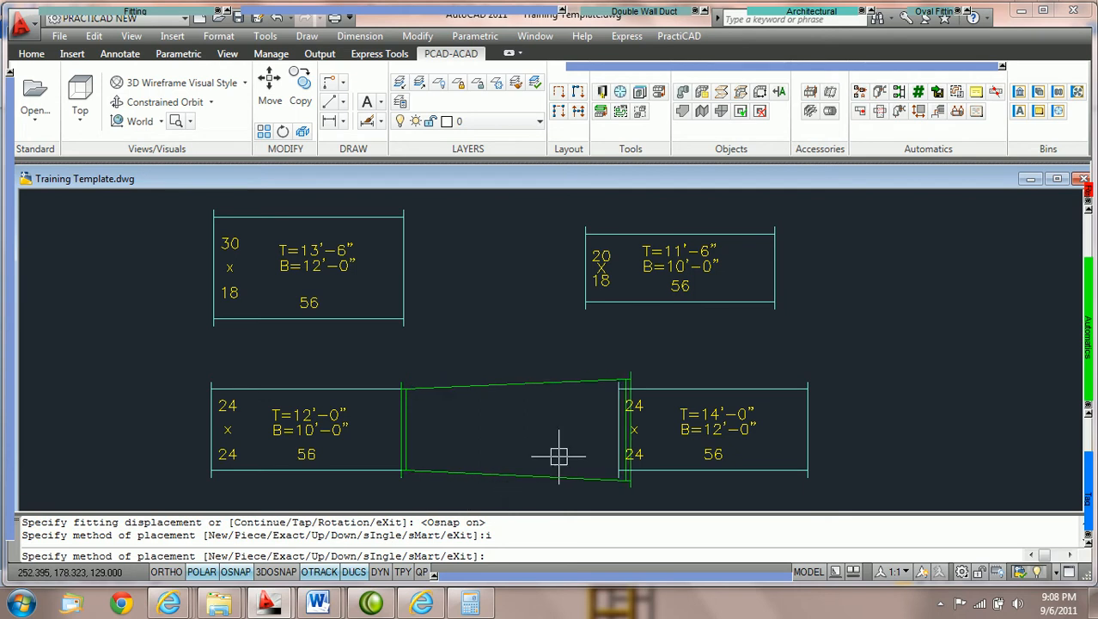
click(618, 430)
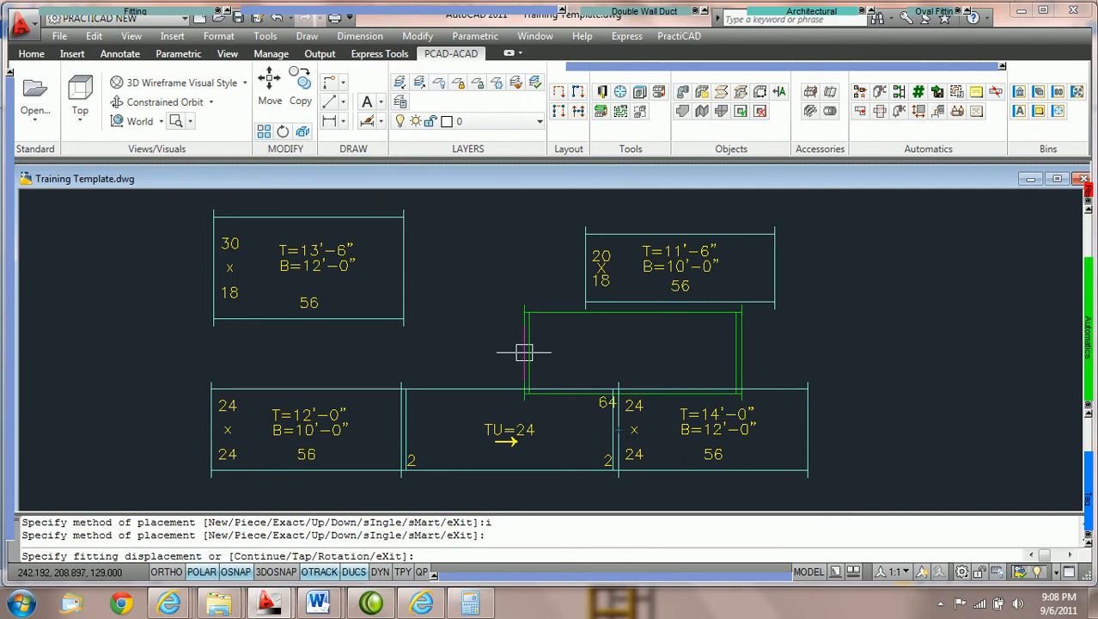
key(Escape)
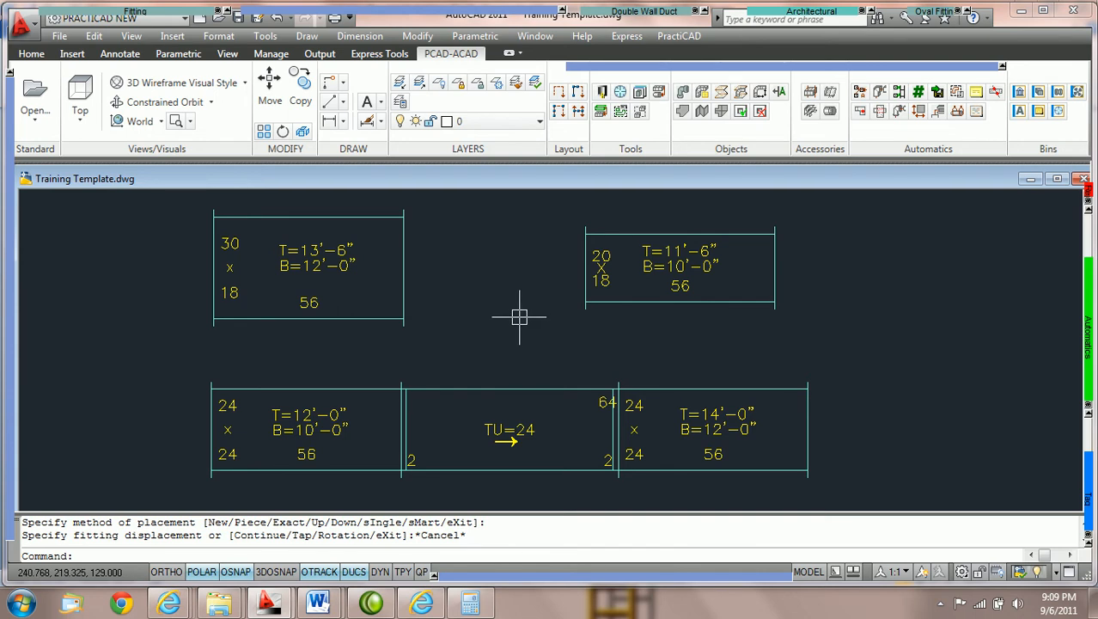
Examine the 30 x 18 and 20 x 18 ducts and the gap between their facing ends.
scroll(516, 313, up, 2)
middle_drag(515, 311, 520, 326)
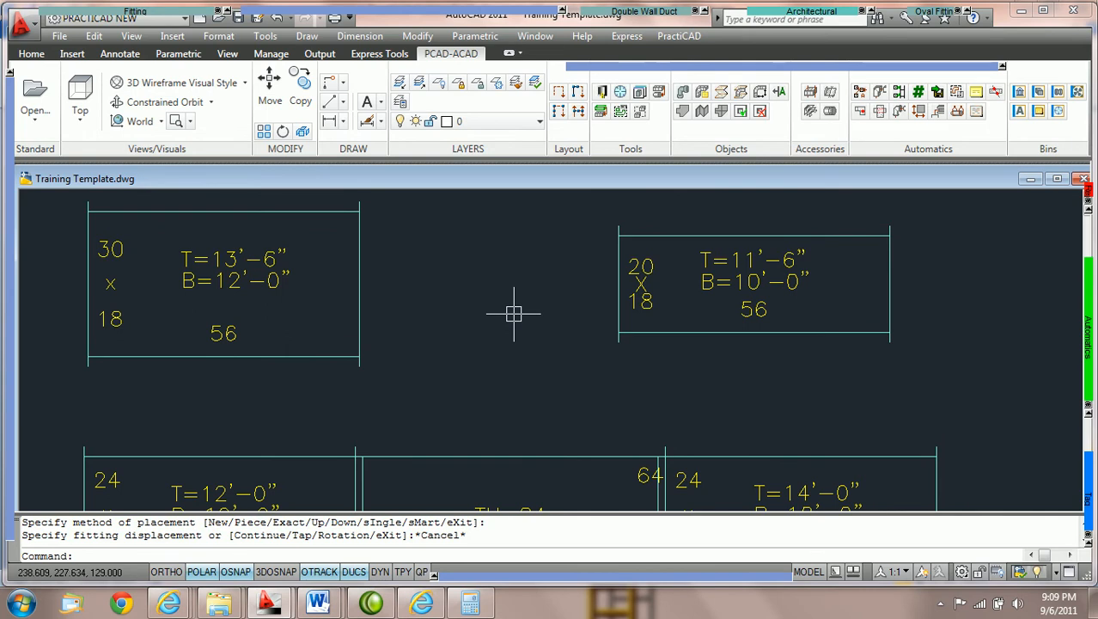
click(341, 357)
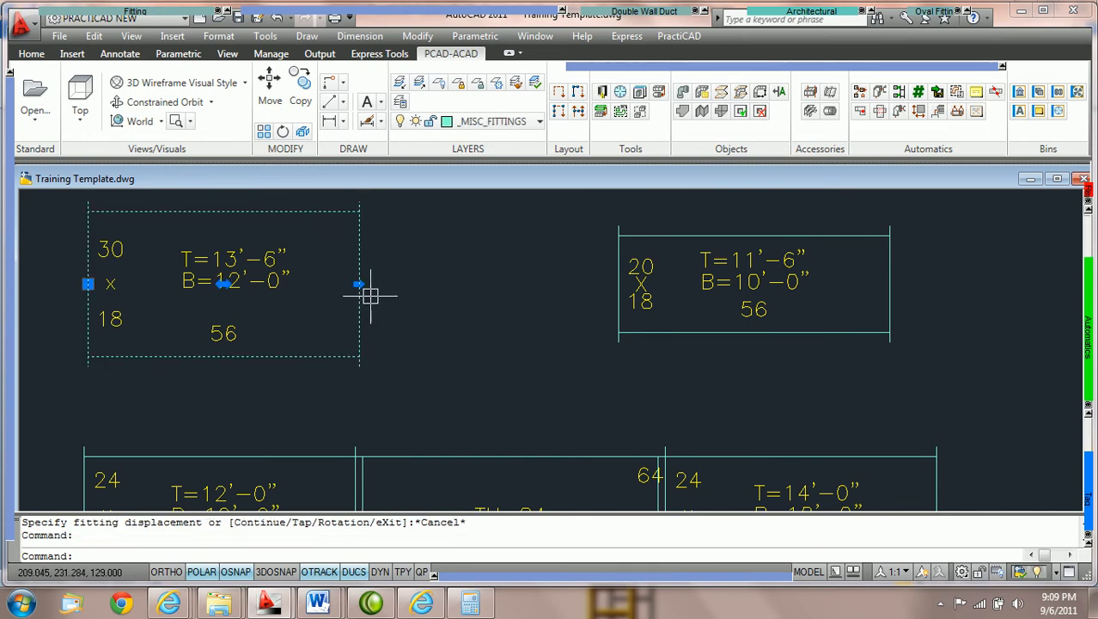
scroll(370, 297, up, 3)
scroll(368, 274, down, 2)
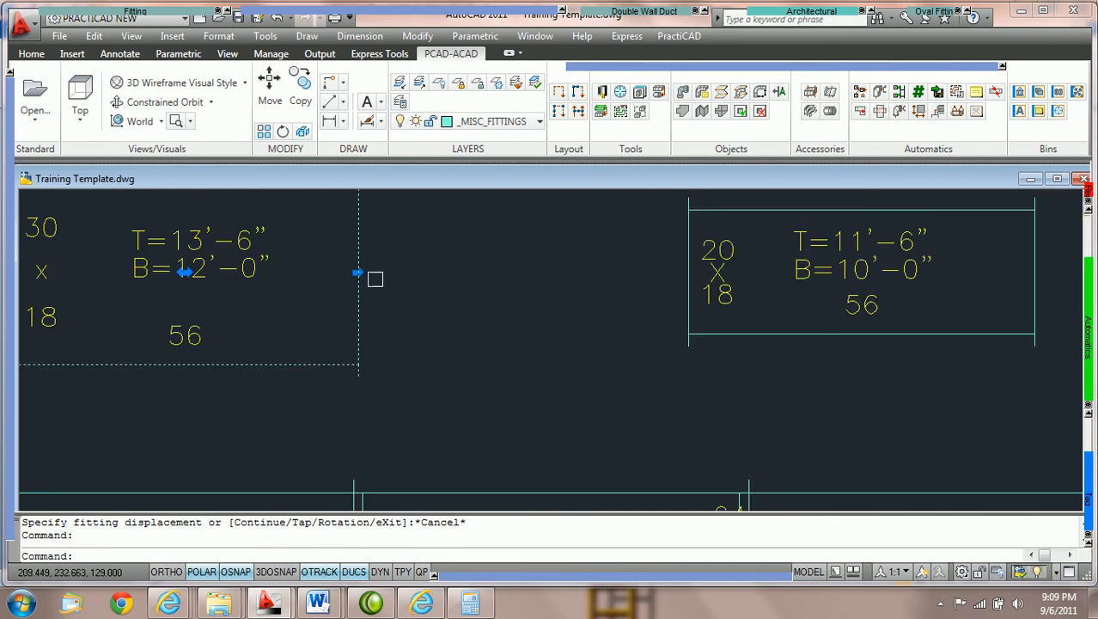
middle_drag(397, 272, 392, 311)
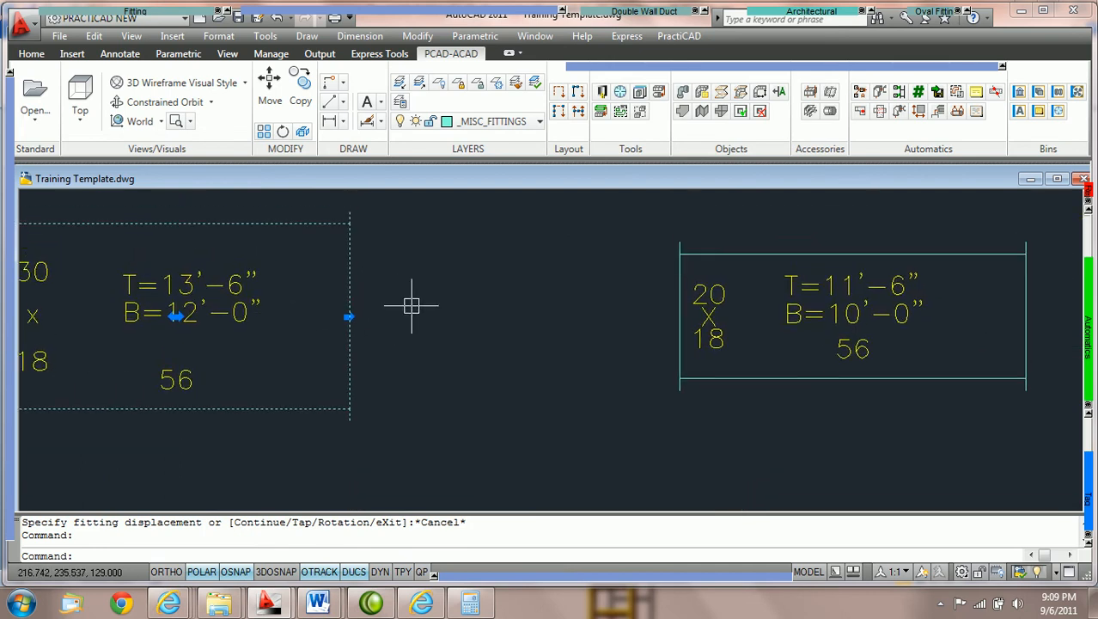
key(Escape)
click(720, 380)
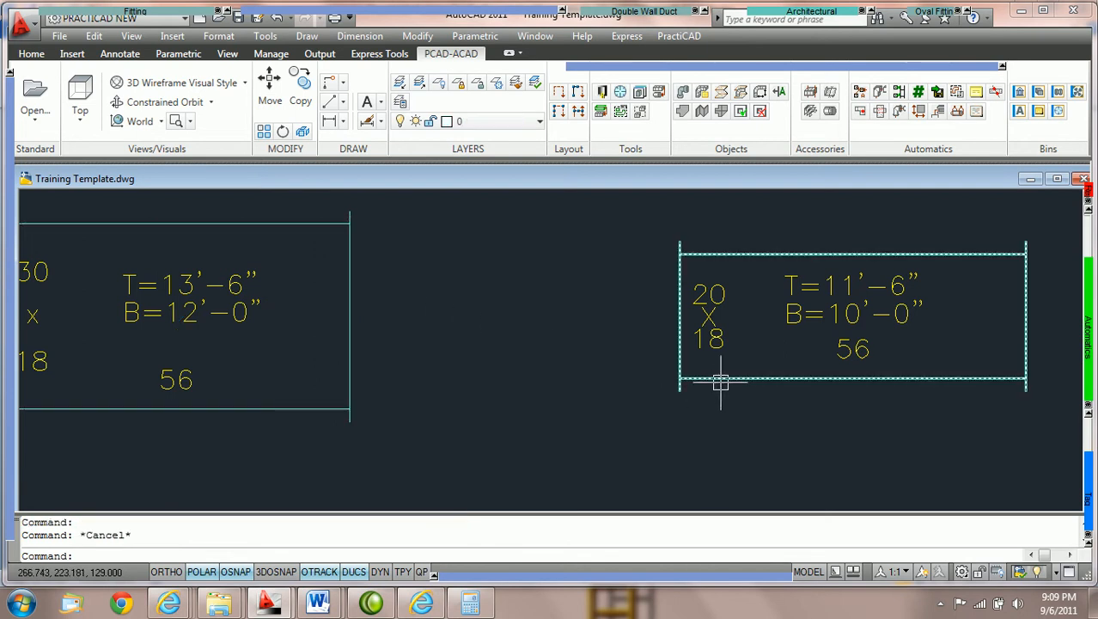
click(720, 380)
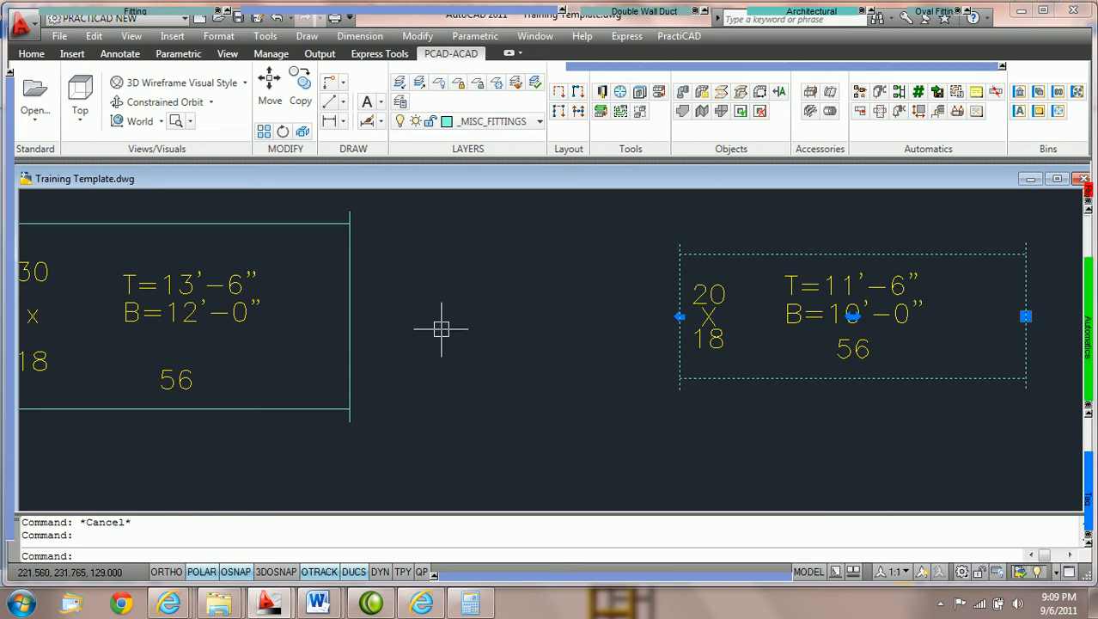
key(Escape)
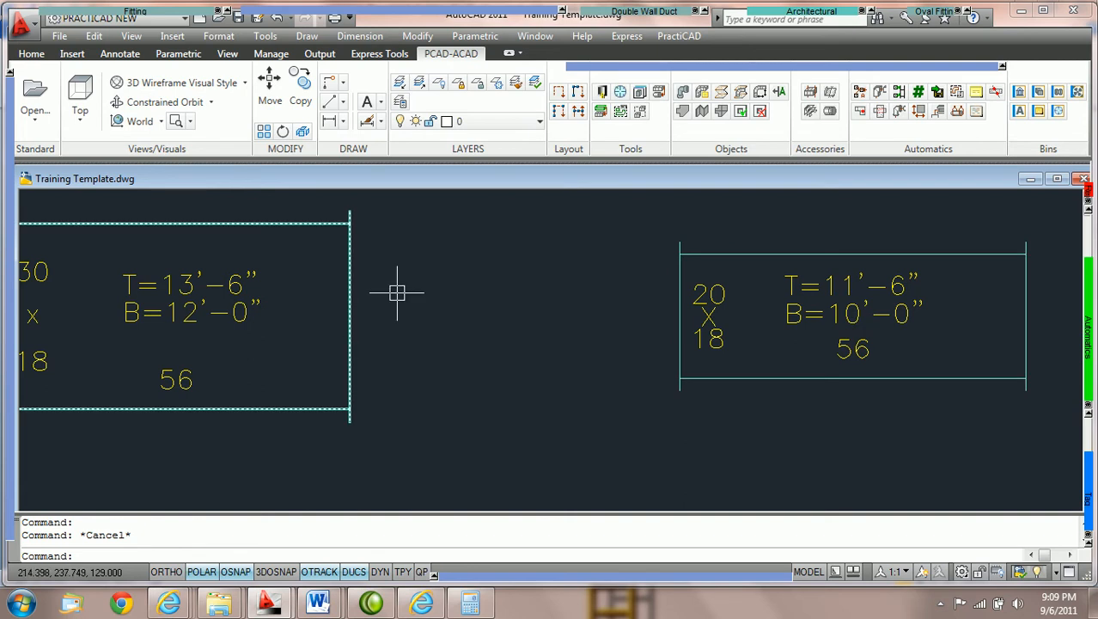
mouse_move(356, 311)
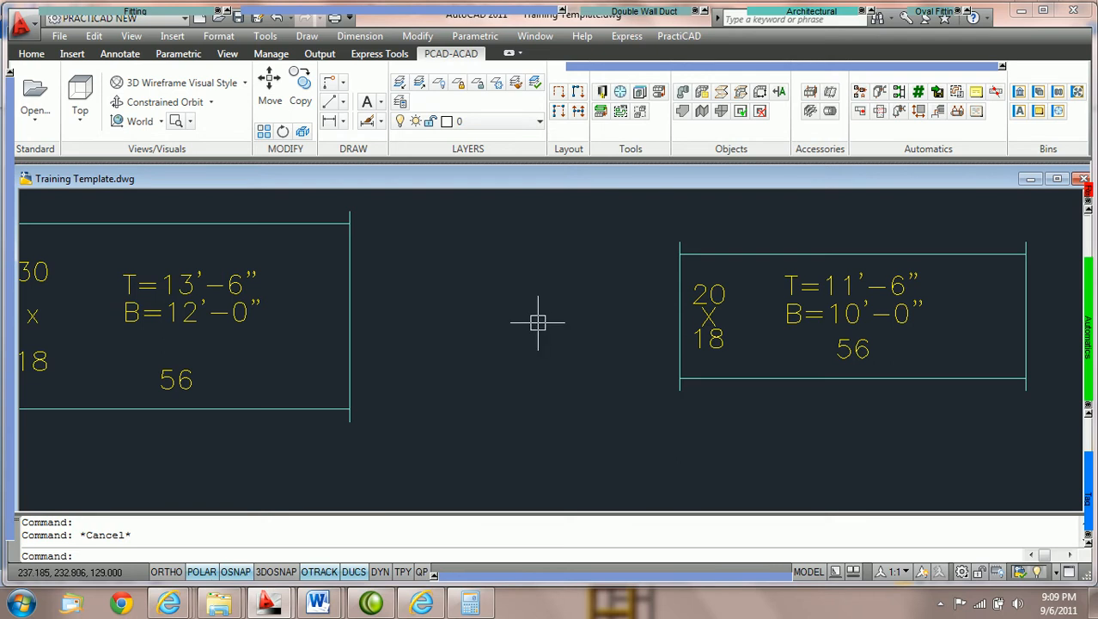
scroll(469, 342, down, 2)
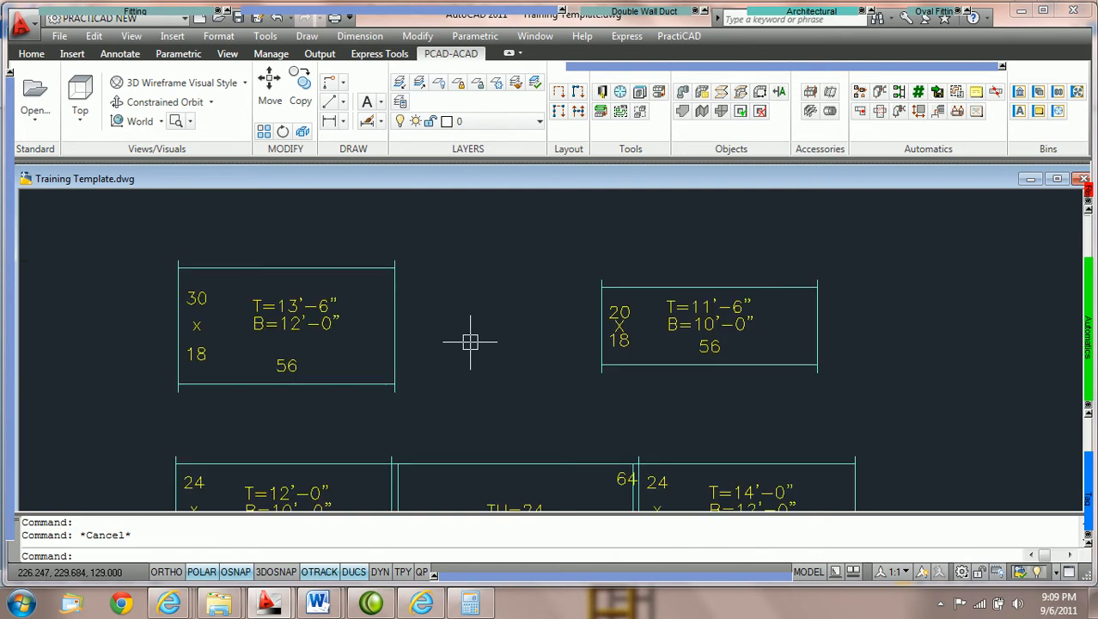
scroll(468, 343, up, 1)
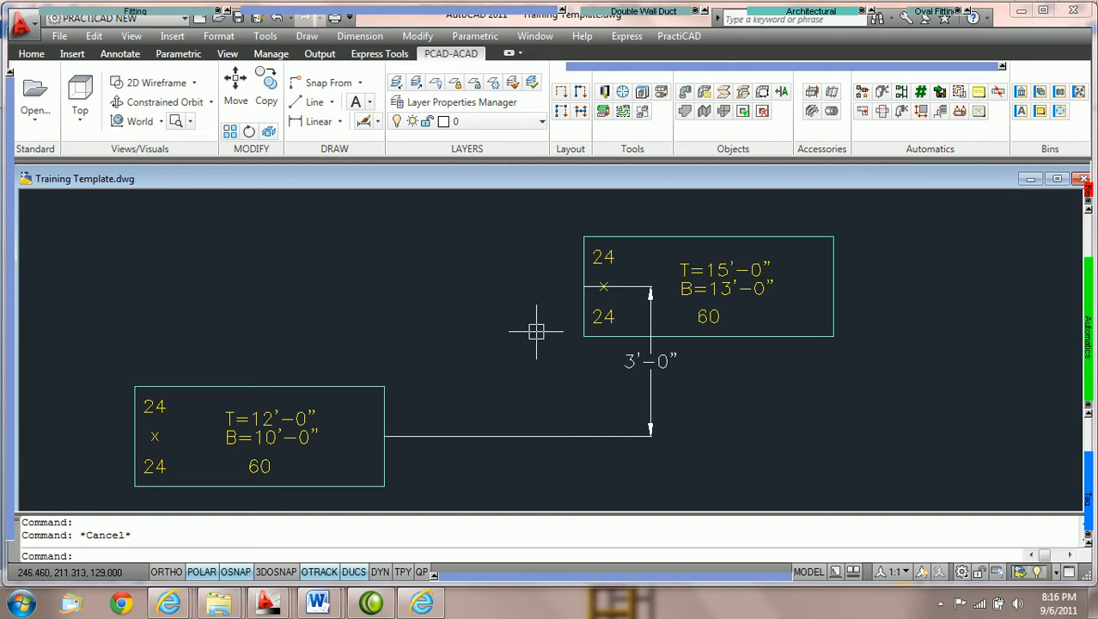
middle_drag(490, 321, 516, 313)
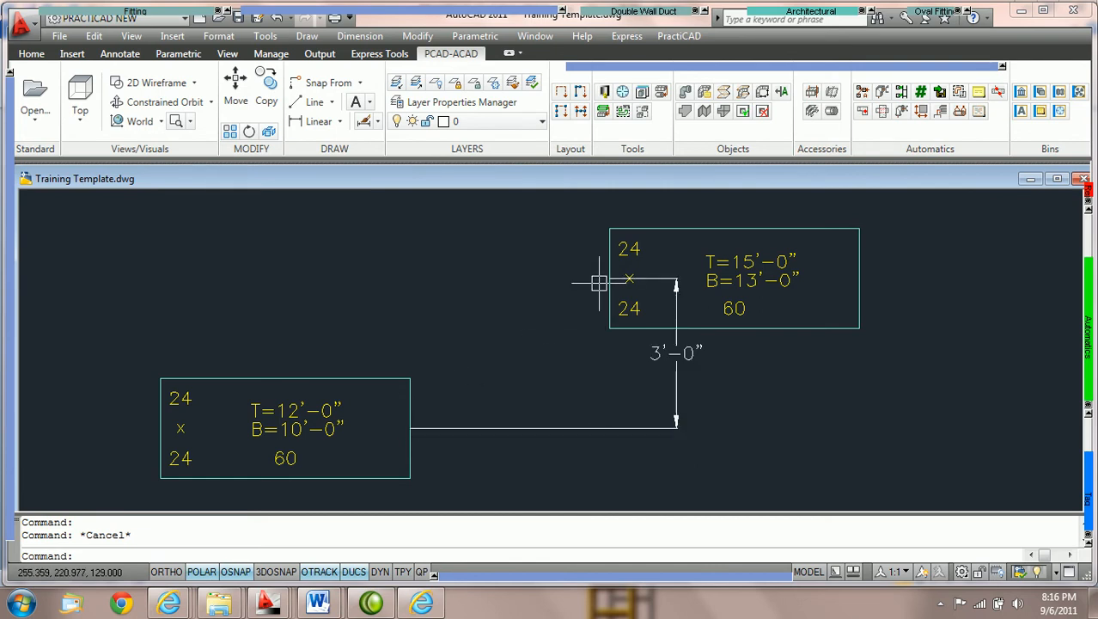
click(134, 11)
click(55, 65)
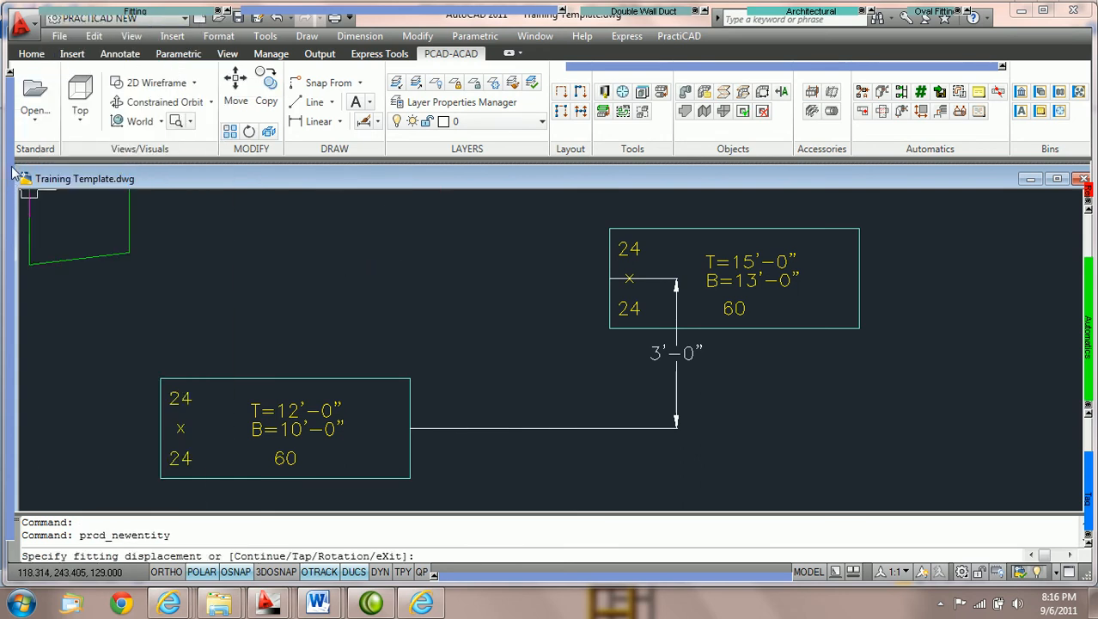
mouse_move(17, 172)
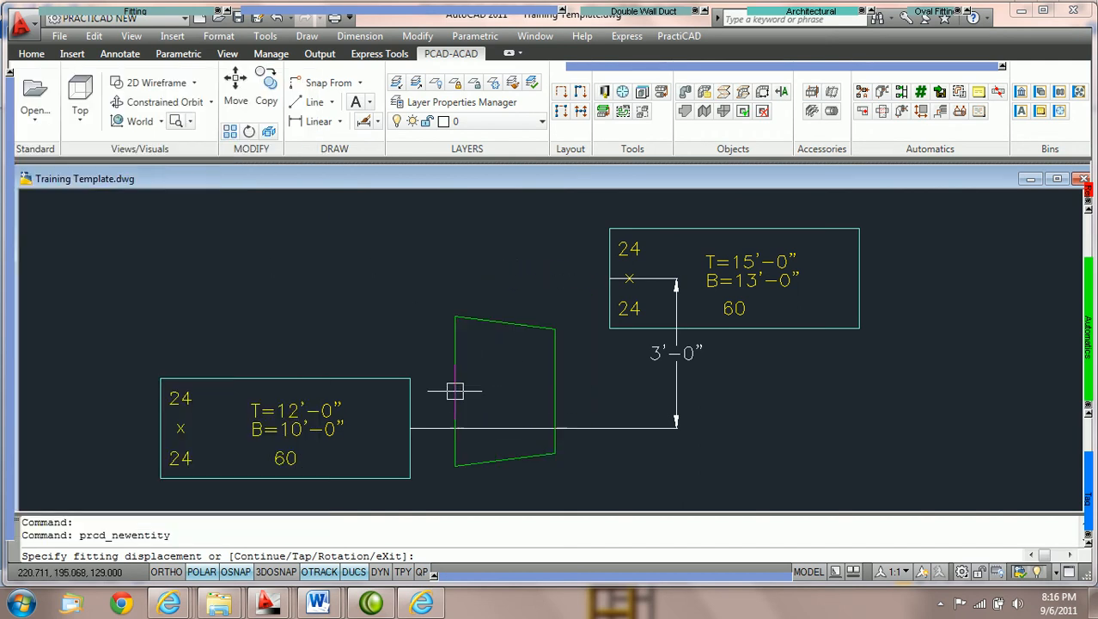
click(409, 428)
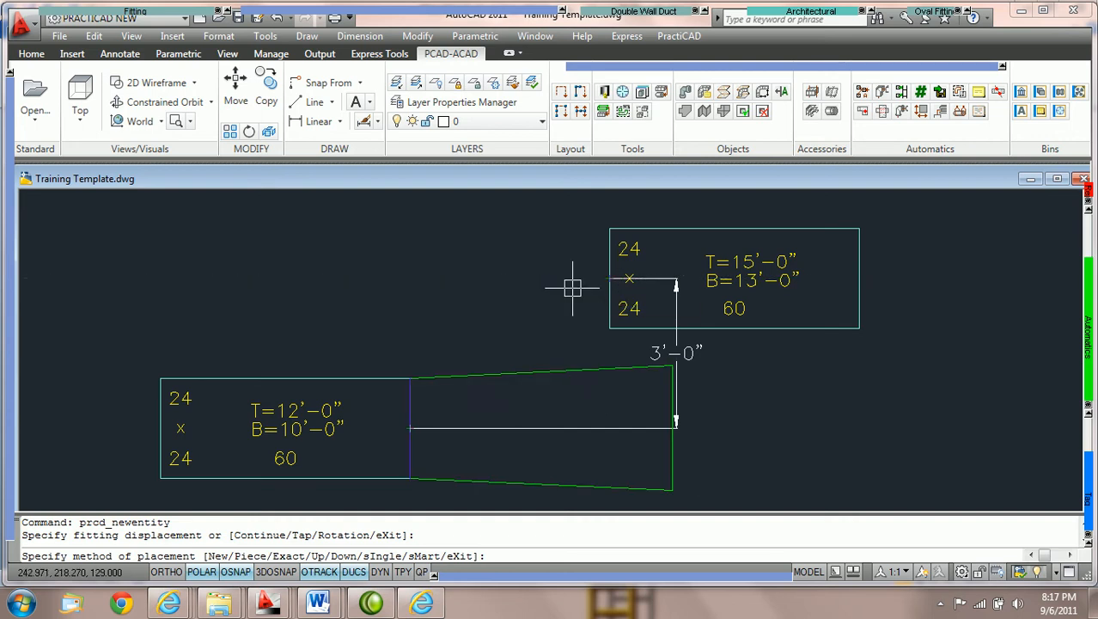
key(Escape)
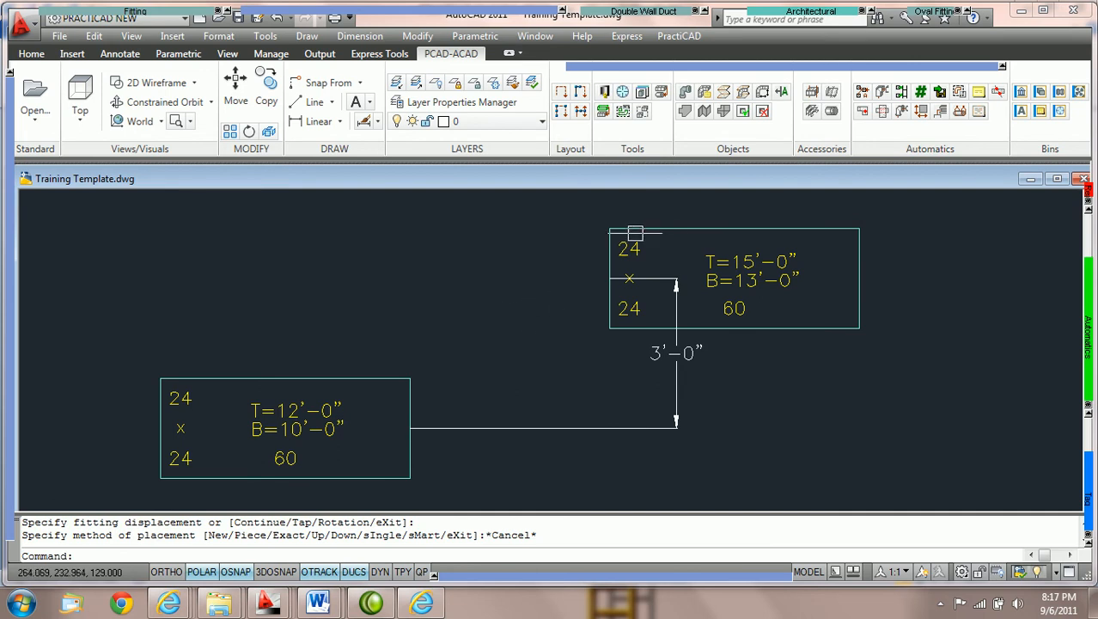
In the Auto Duct routing settings for single-wall rectangular offsets, set the maximal offset/width and offset/depth ratios to 1.
click(883, 93)
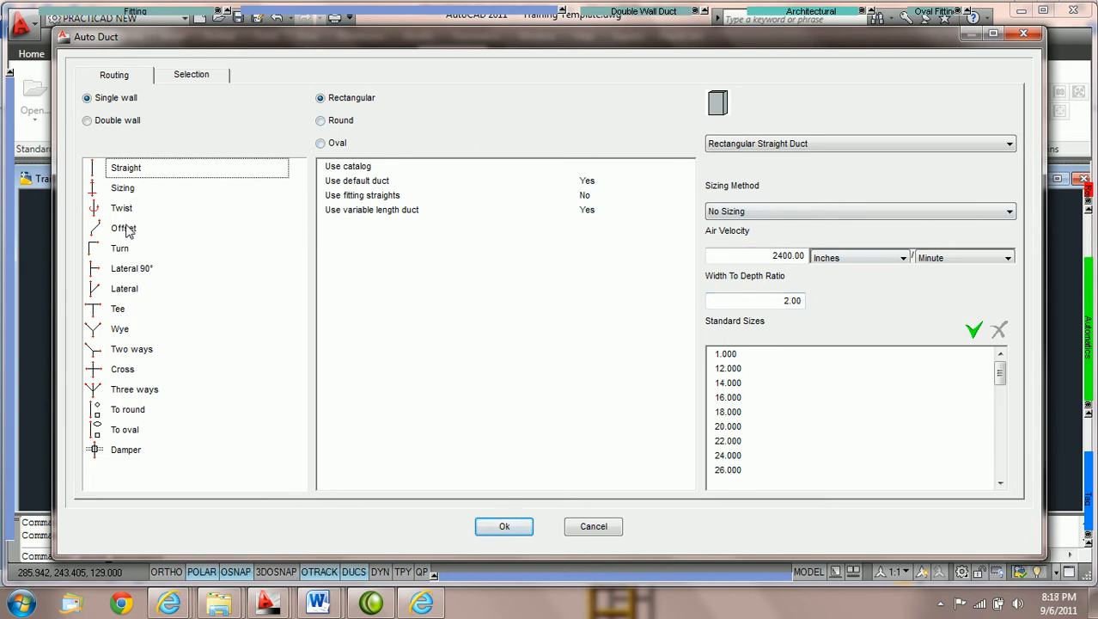
click(127, 194)
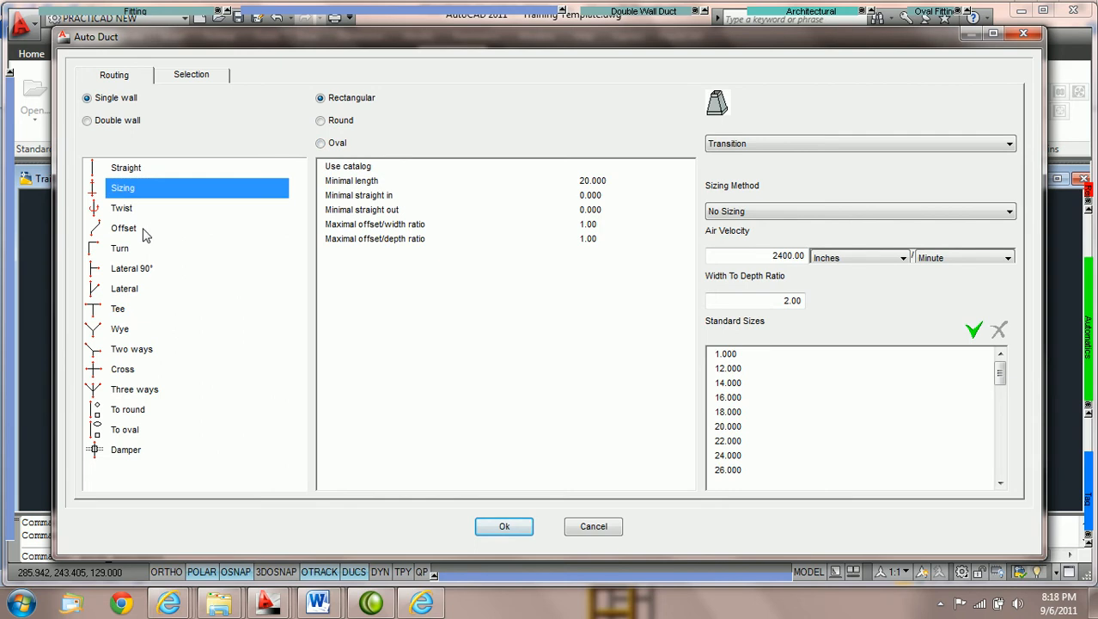
click(129, 236)
click(132, 191)
click(132, 232)
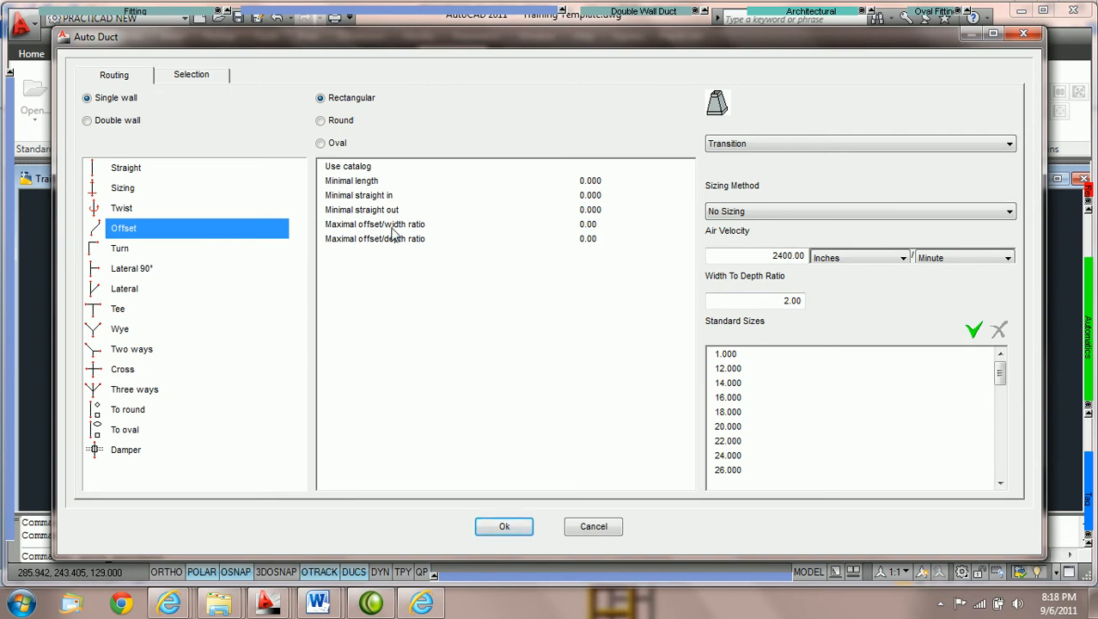
click(597, 225)
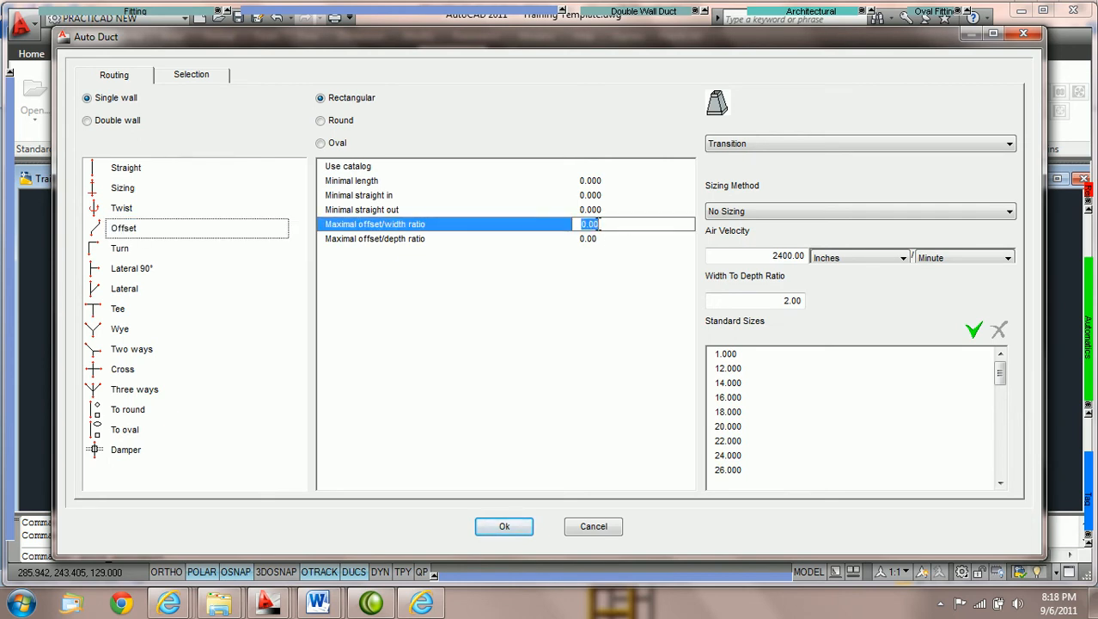
text(1)
click(600, 239)
text(1)
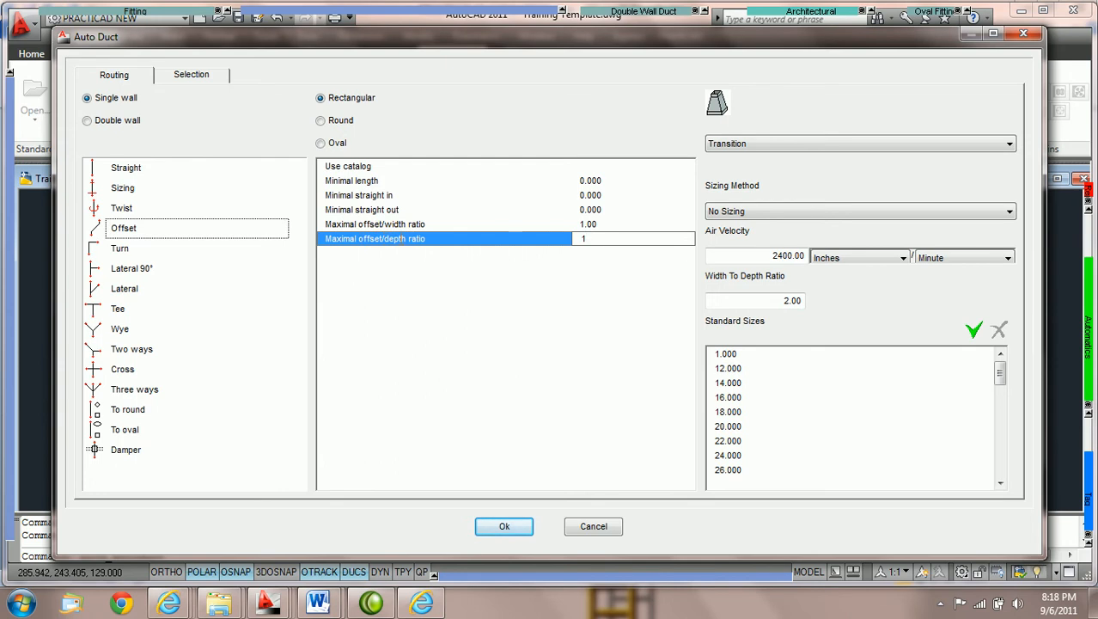
click(504, 526)
click(499, 365)
key(Escape)
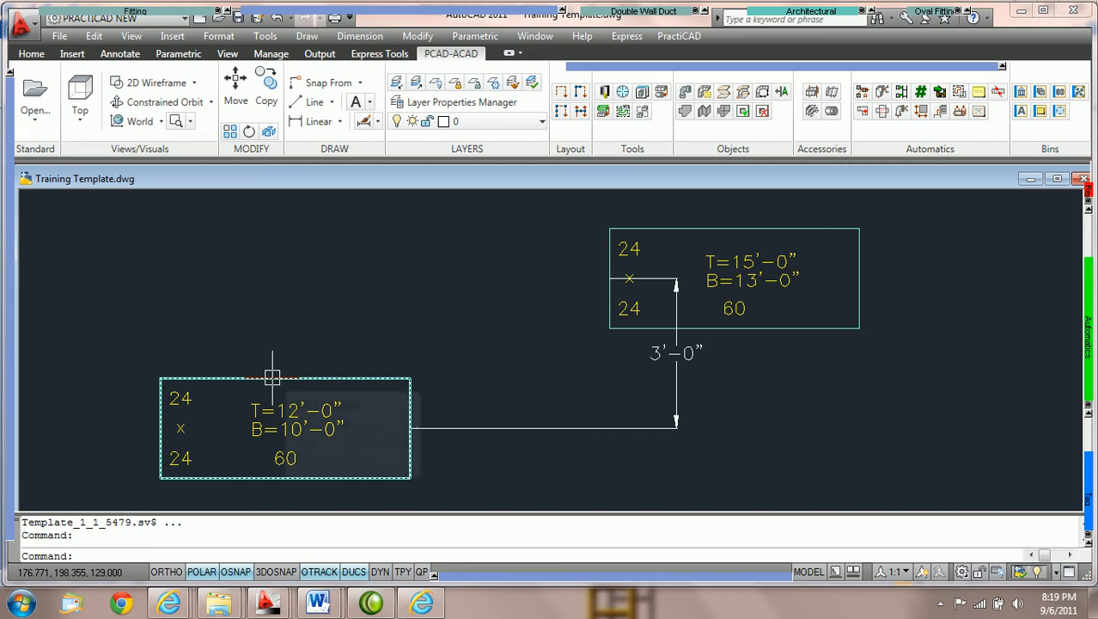
Open the Calculator and divide 36 by 24 to work out the offset-to-width ratio.
click(20, 603)
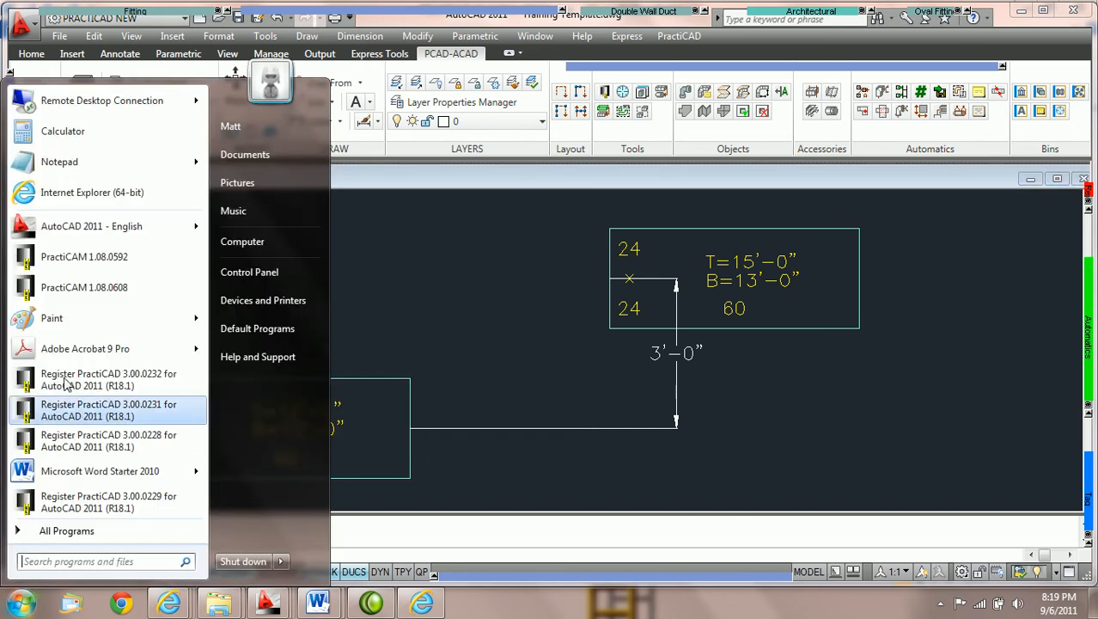
click(112, 138)
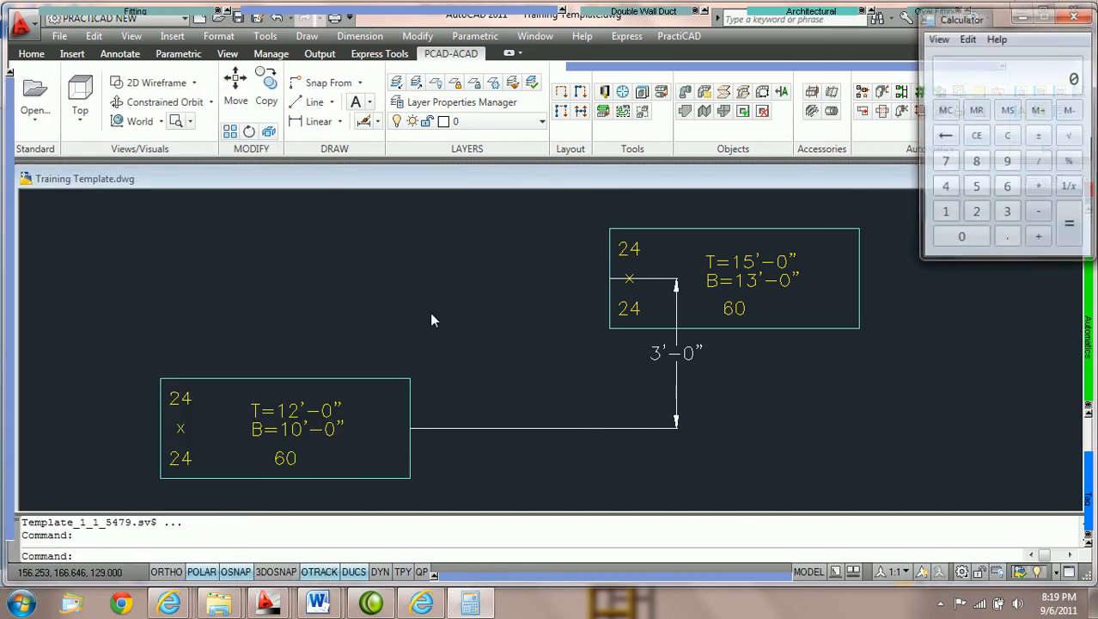
click(1008, 214)
click(1009, 193)
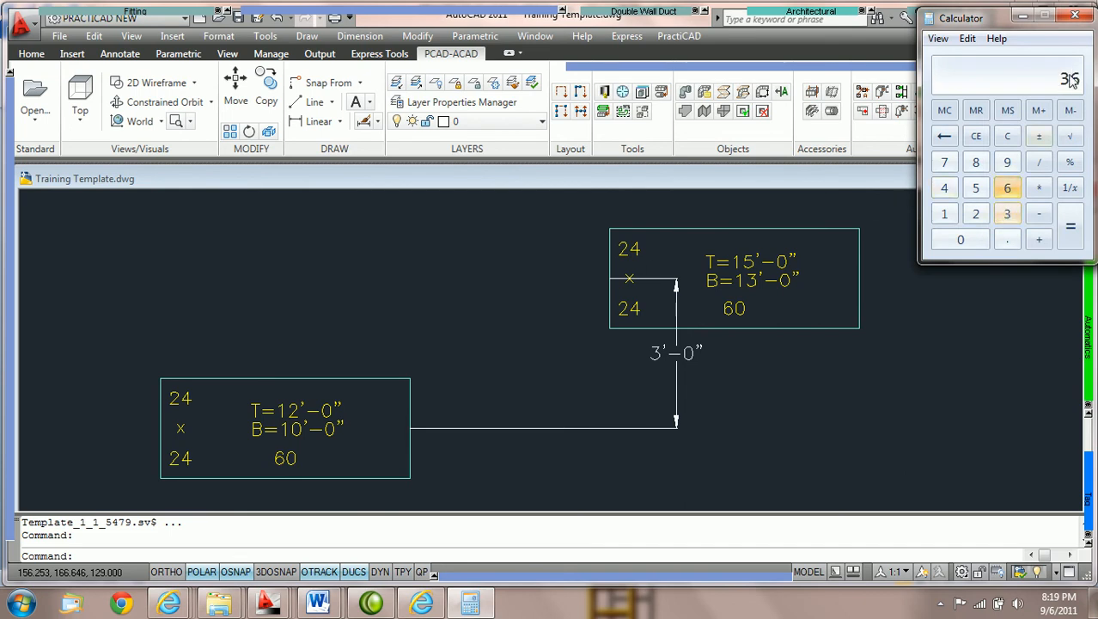
click(1040, 166)
click(974, 212)
click(945, 188)
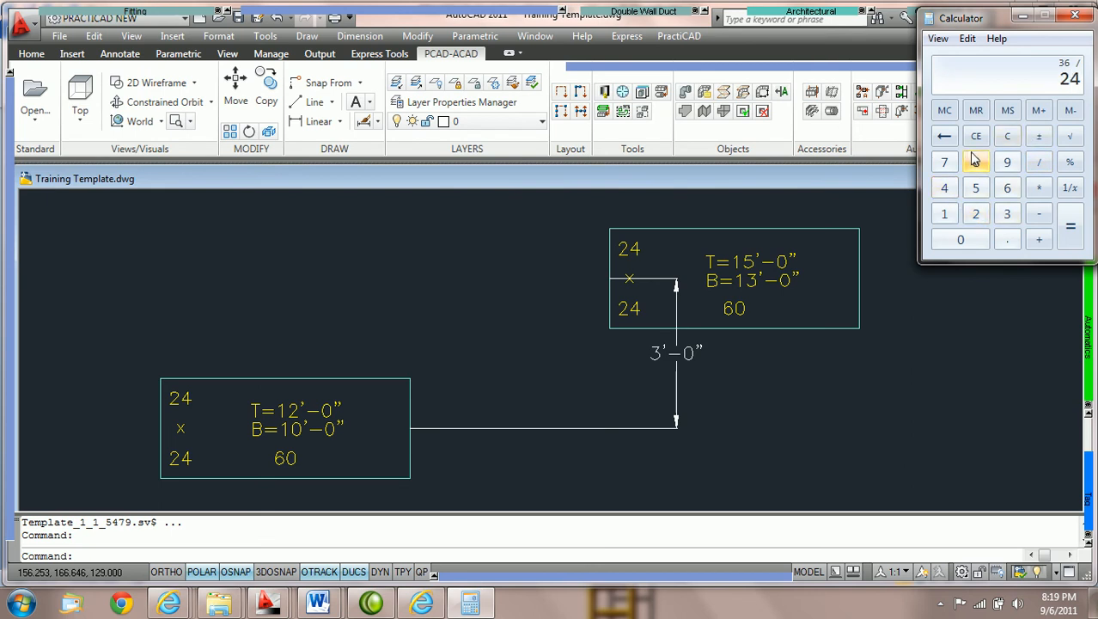
click(1074, 231)
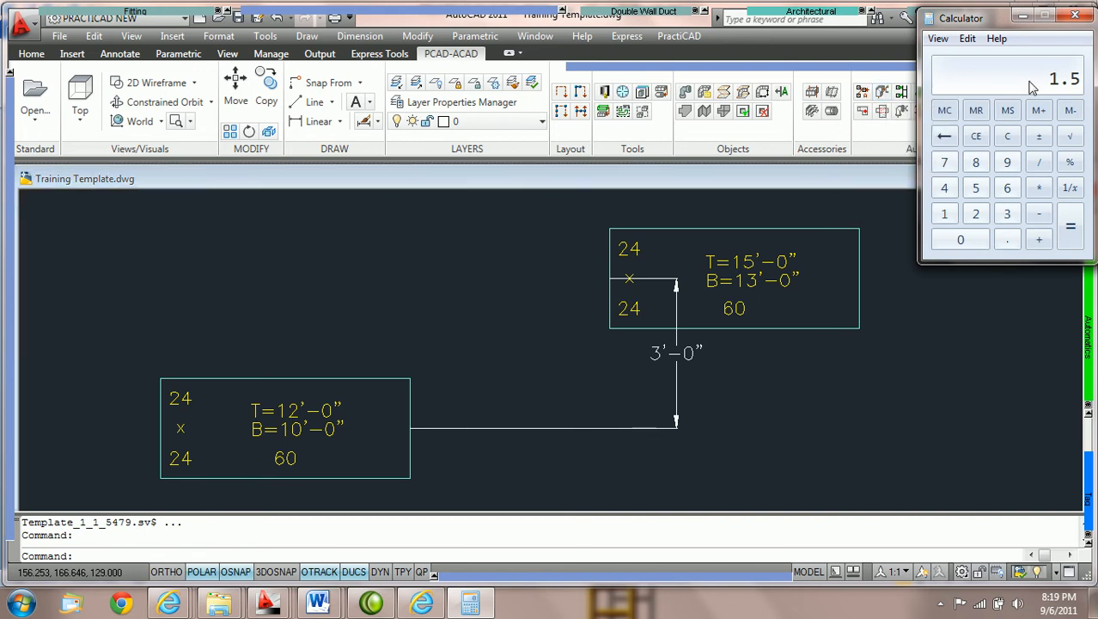
Try to connect the two offset 24 x 24 ducts with a rectangular transition starting at the lower duct's open end.
mouse_move(120, 14)
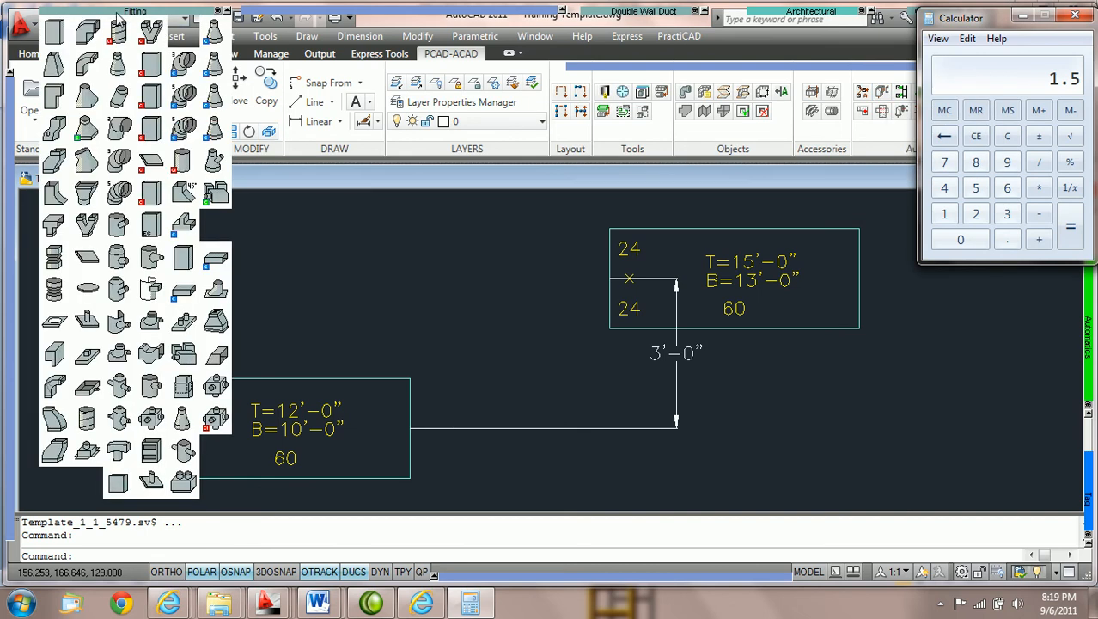
click(56, 68)
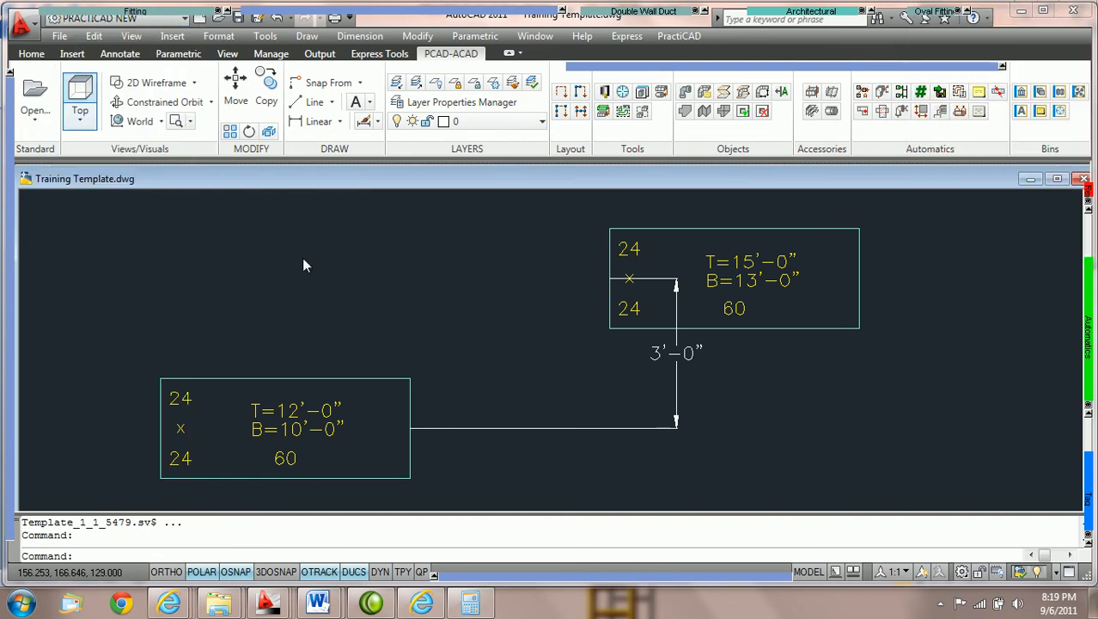
click(411, 427)
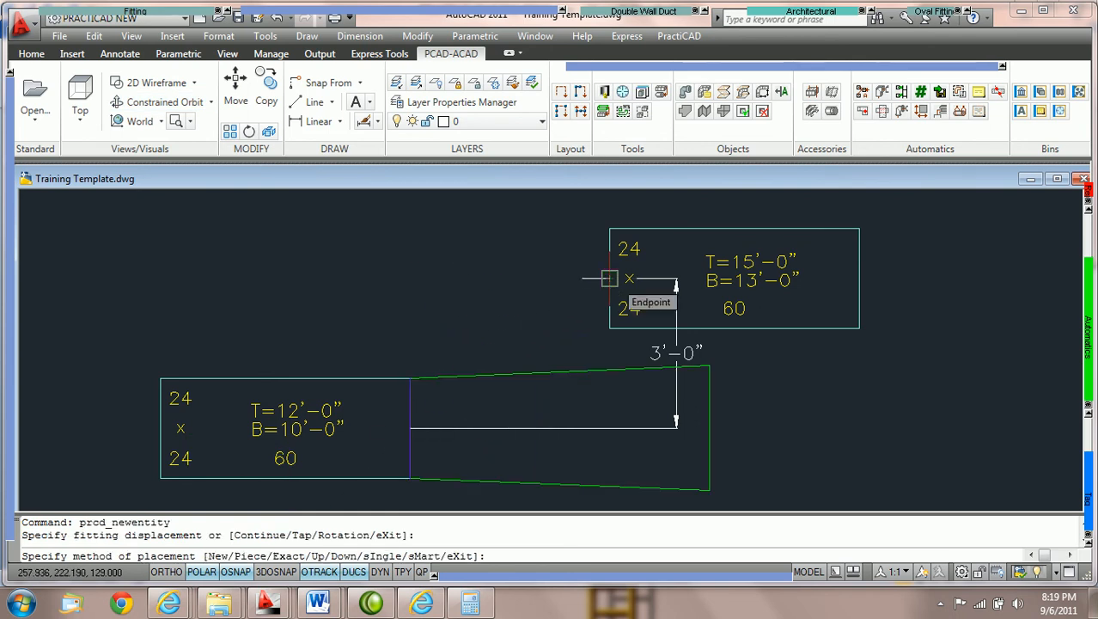
key(Escape)
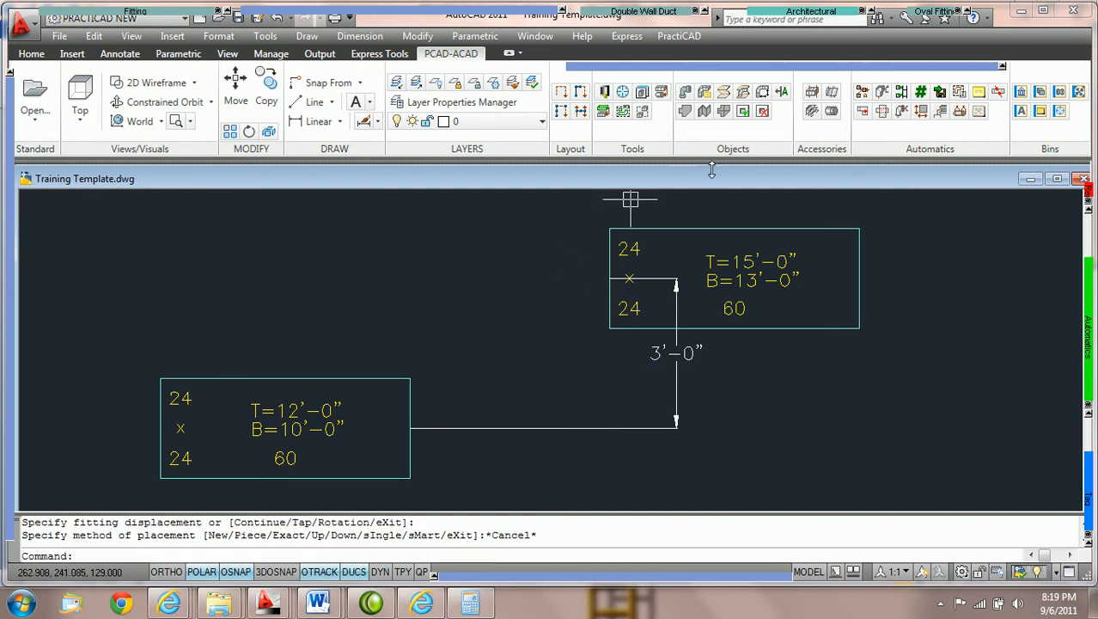
In the Auto Duct routing settings for single-wall rectangular offsets, set the maximal offset/width and offset/depth ratios to 8.
click(881, 92)
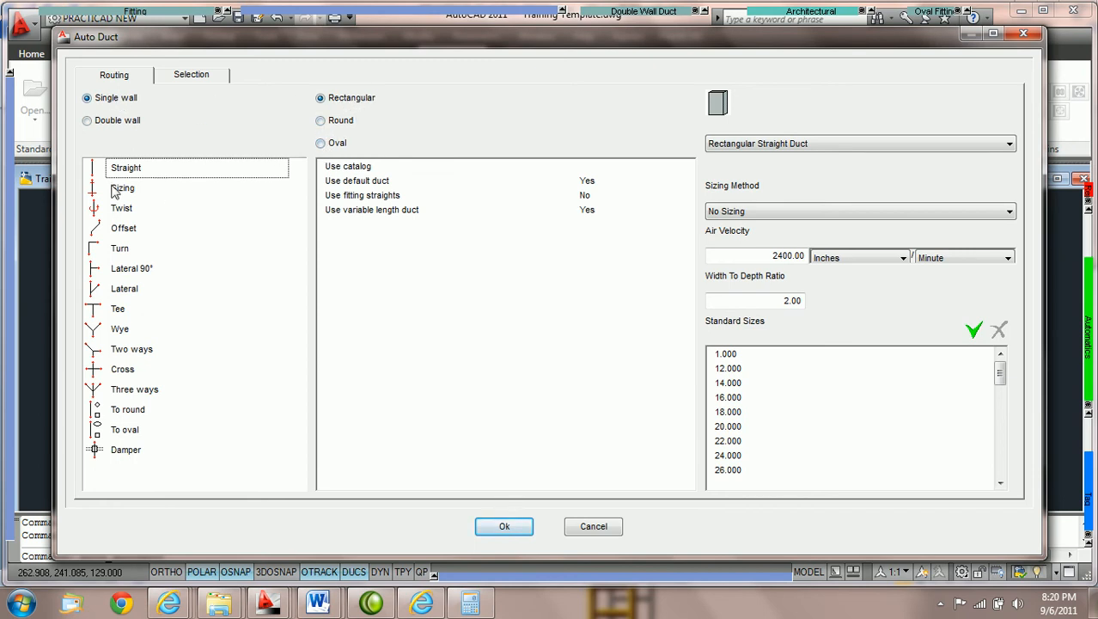
click(127, 232)
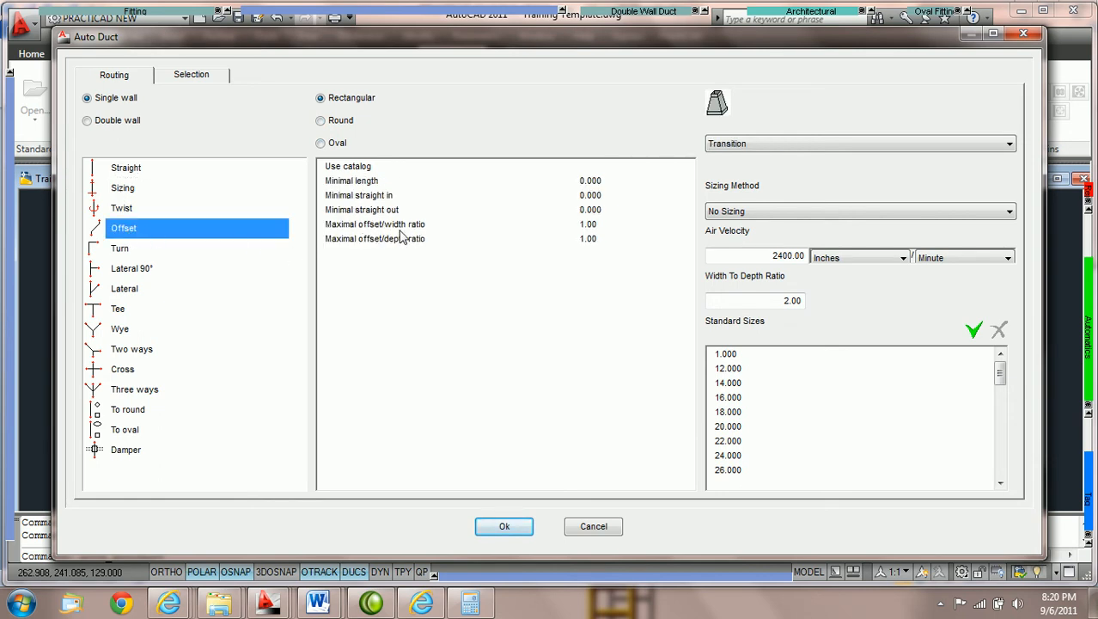
click(609, 224)
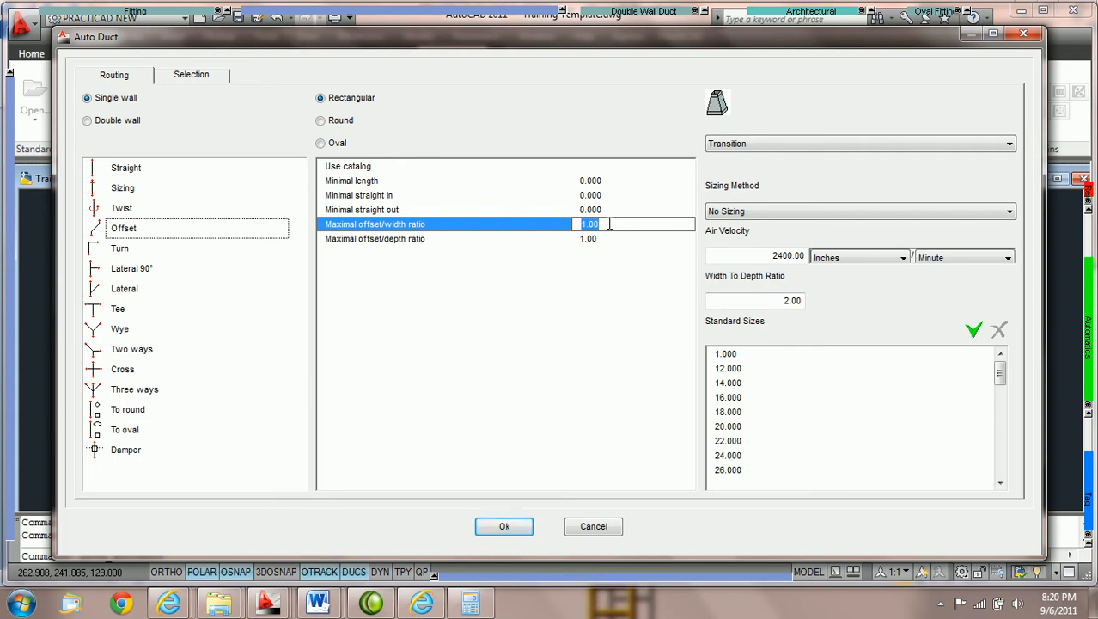
text(8)
key(Tab)
text(8)
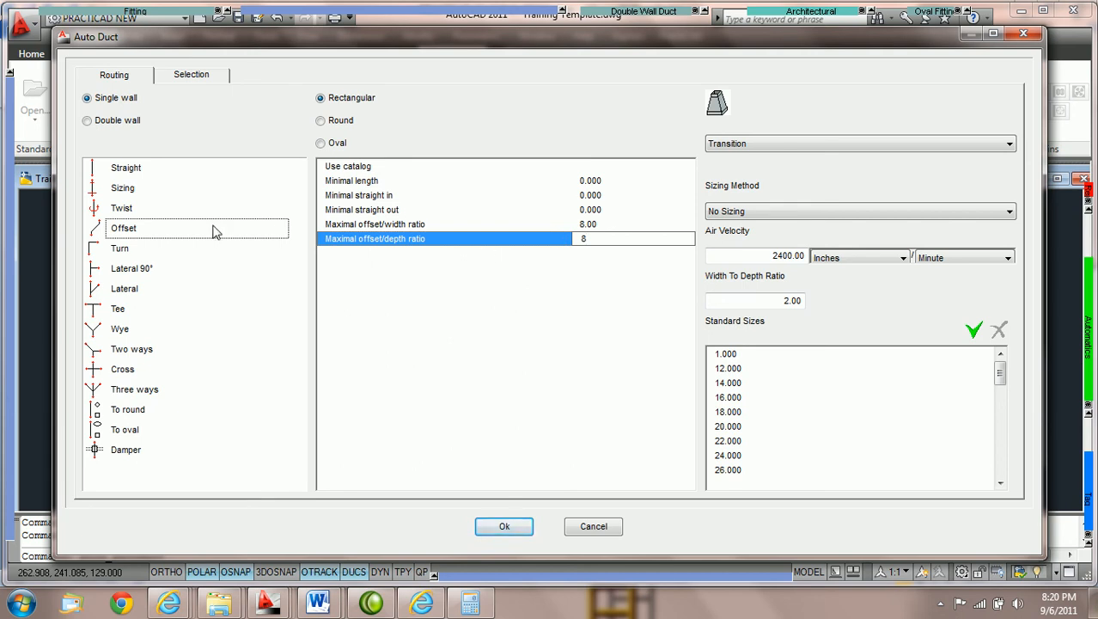
Set the single-wall rectangular sizing transition's maximal offset/width and offset/depth ratios to 8 and apply the Auto Duct settings.
click(123, 189)
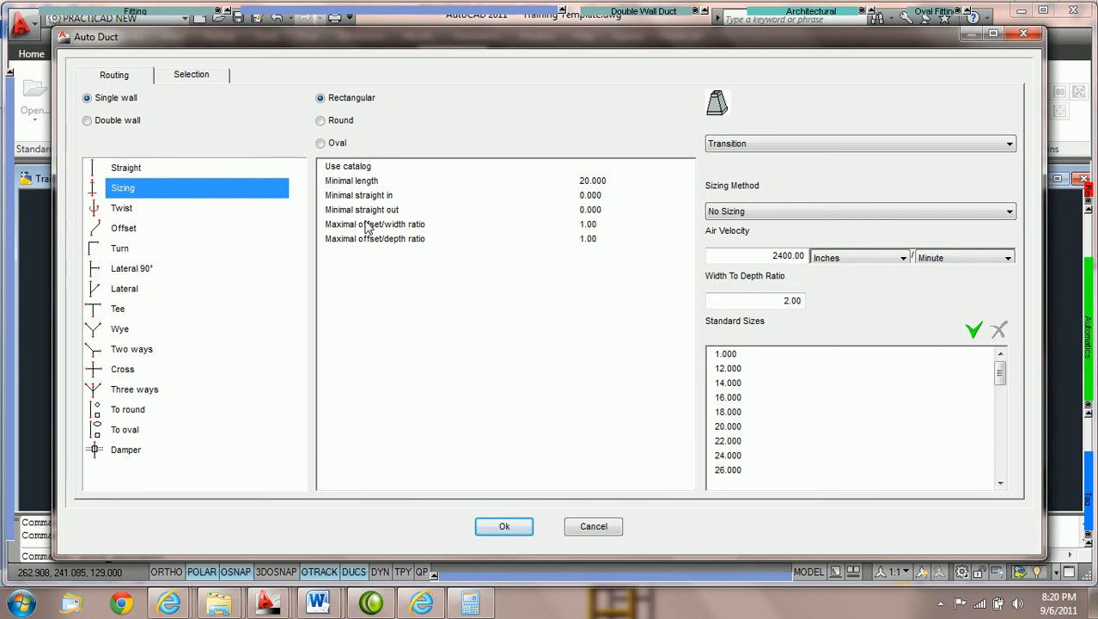
click(596, 224)
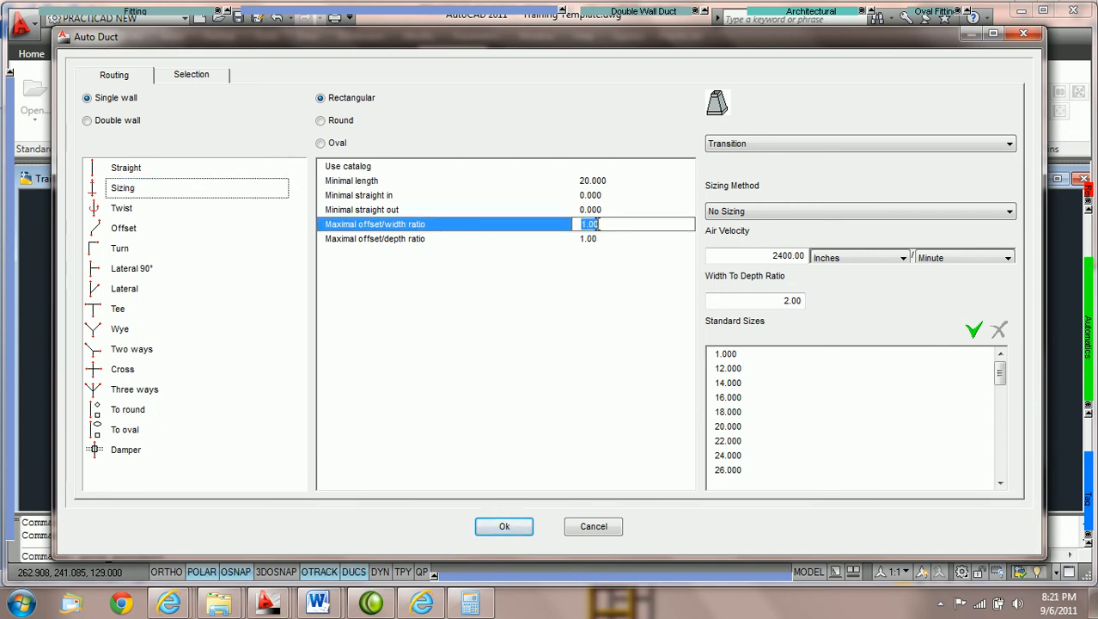
text(8)
key(Tab)
text(8)
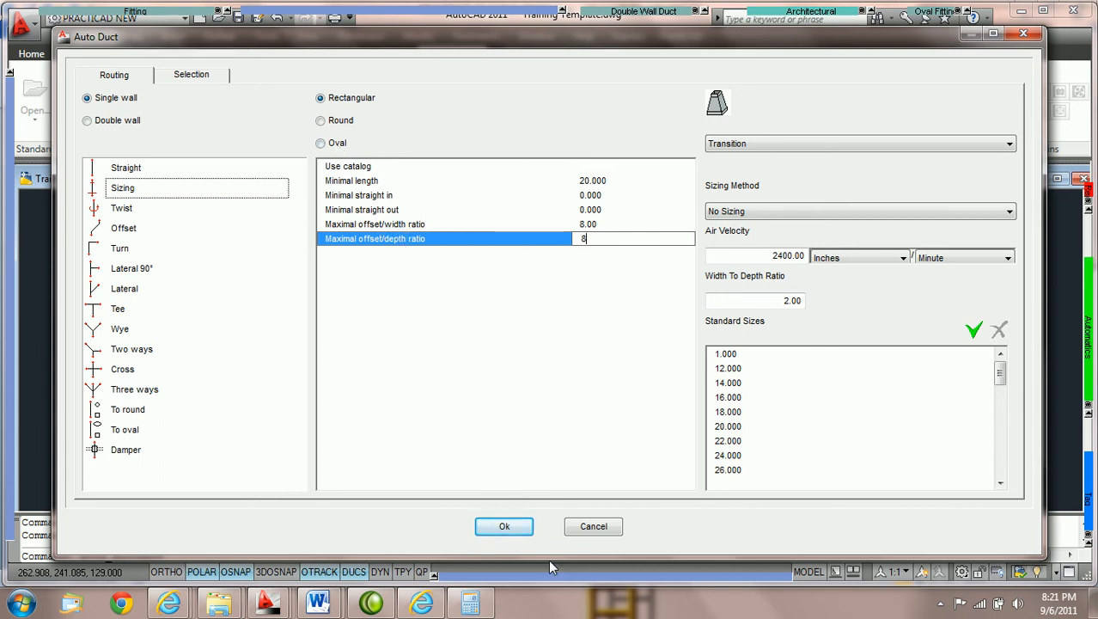
click(506, 527)
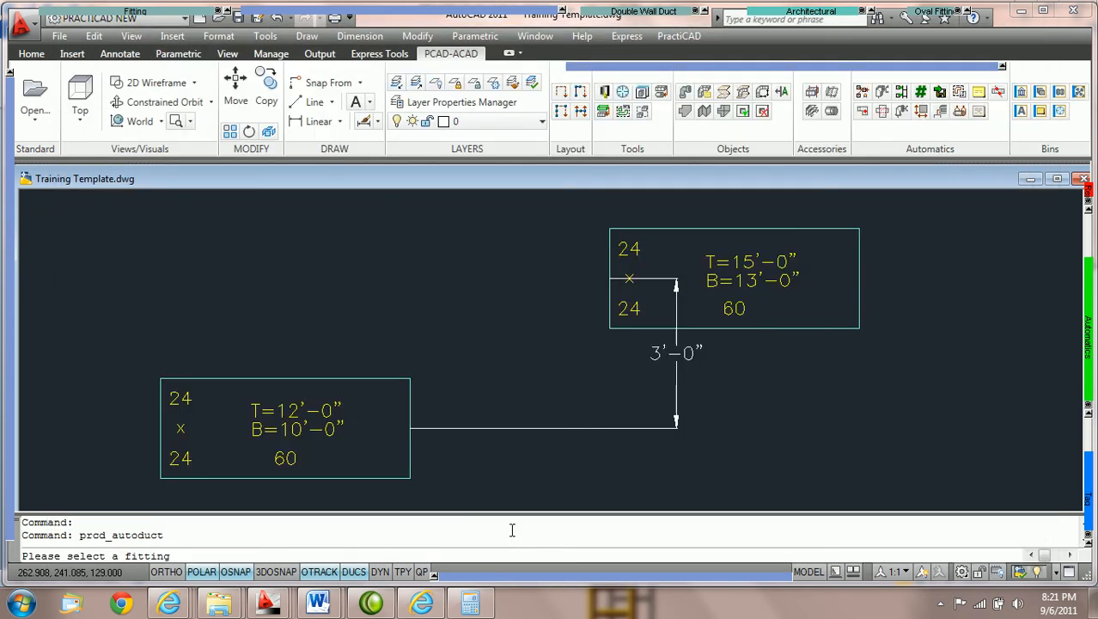
click(501, 337)
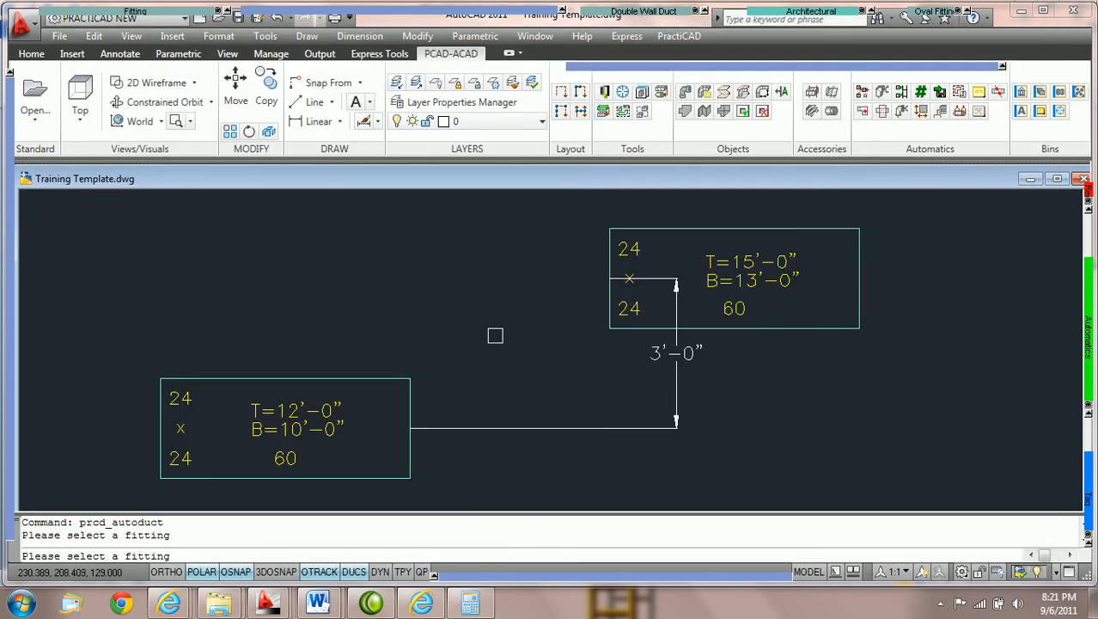
key(Escape)
Insert a rectangular transition from the lower 24 x 24 duct's open end to the facing endpoint of the upper offset duct.
mouse_move(135, 12)
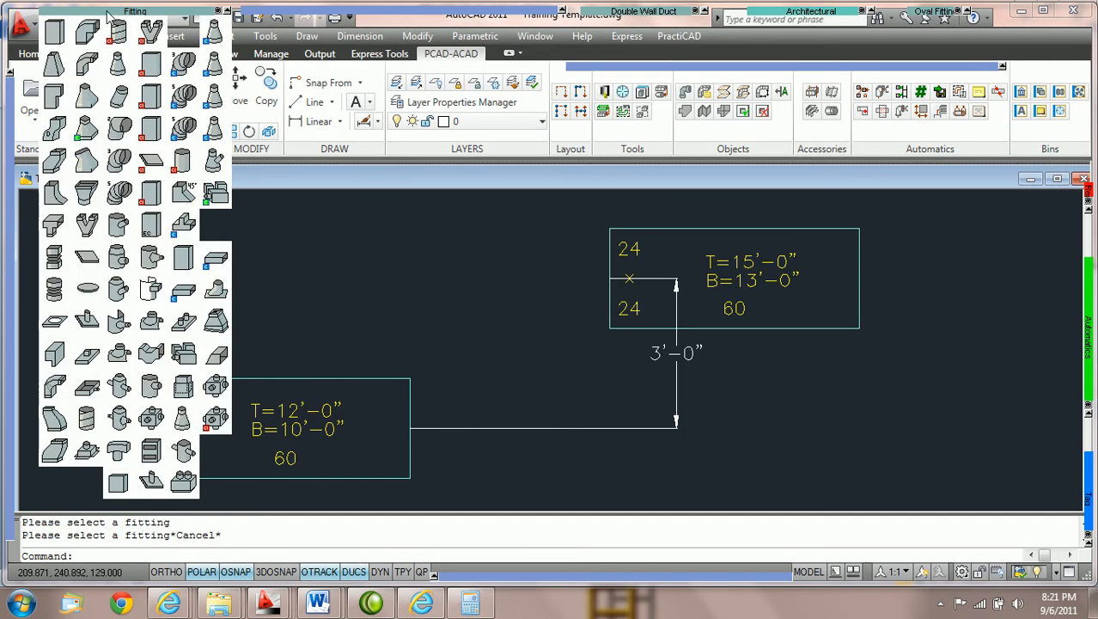
click(56, 68)
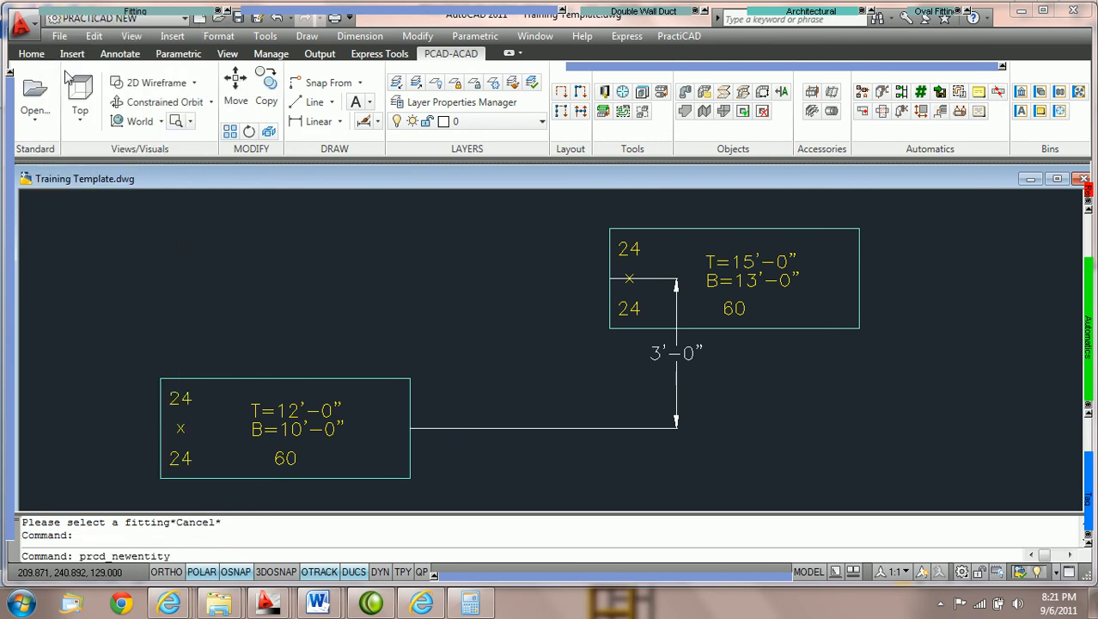
click(413, 434)
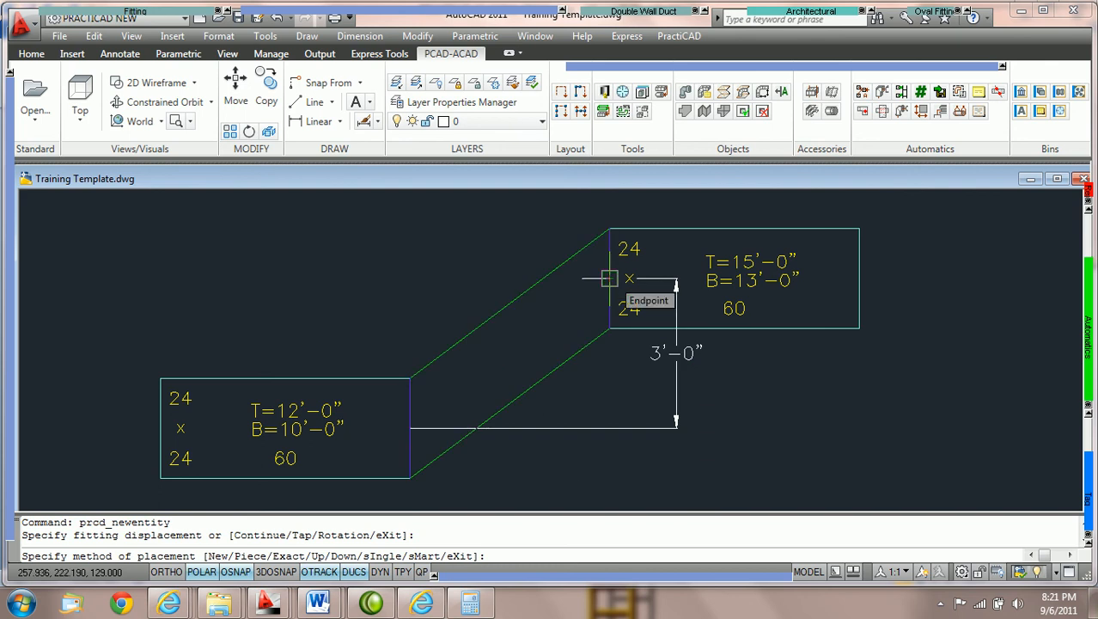
click(609, 277)
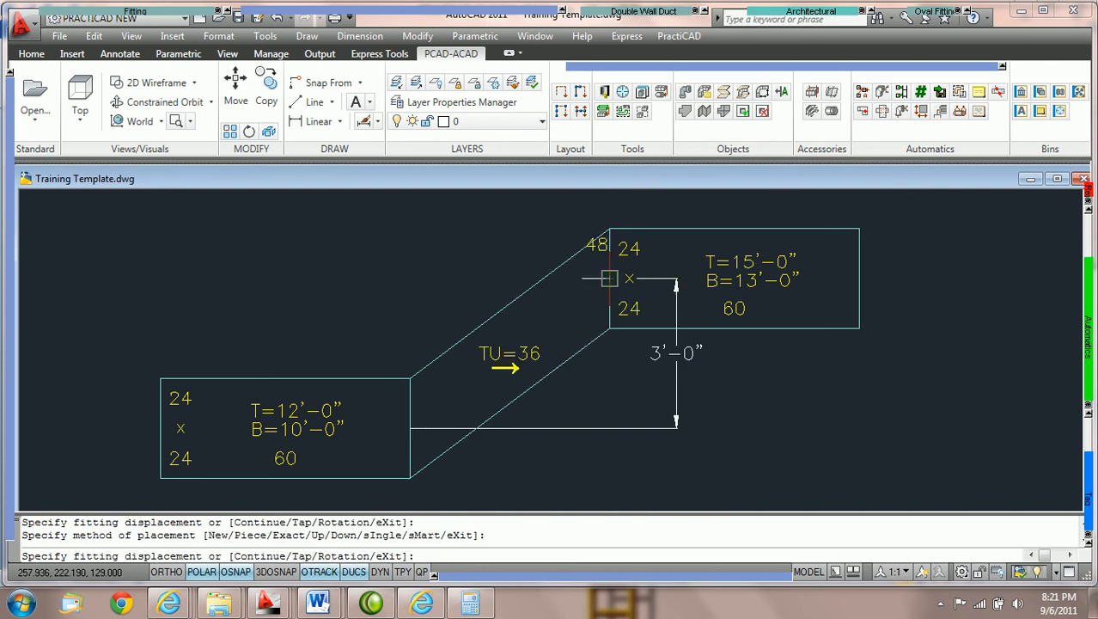
key(Escape)
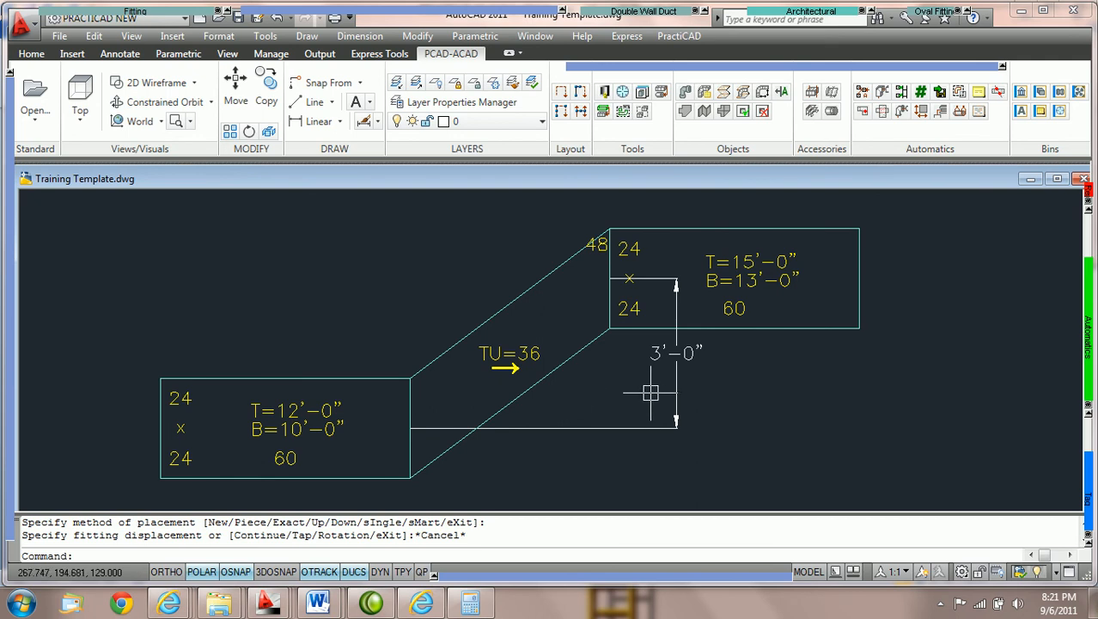
Compare the connected ducts' width and 3'-0" offset with the ratio in the Calculator, then return to the drawing.
mouse_move(679, 361)
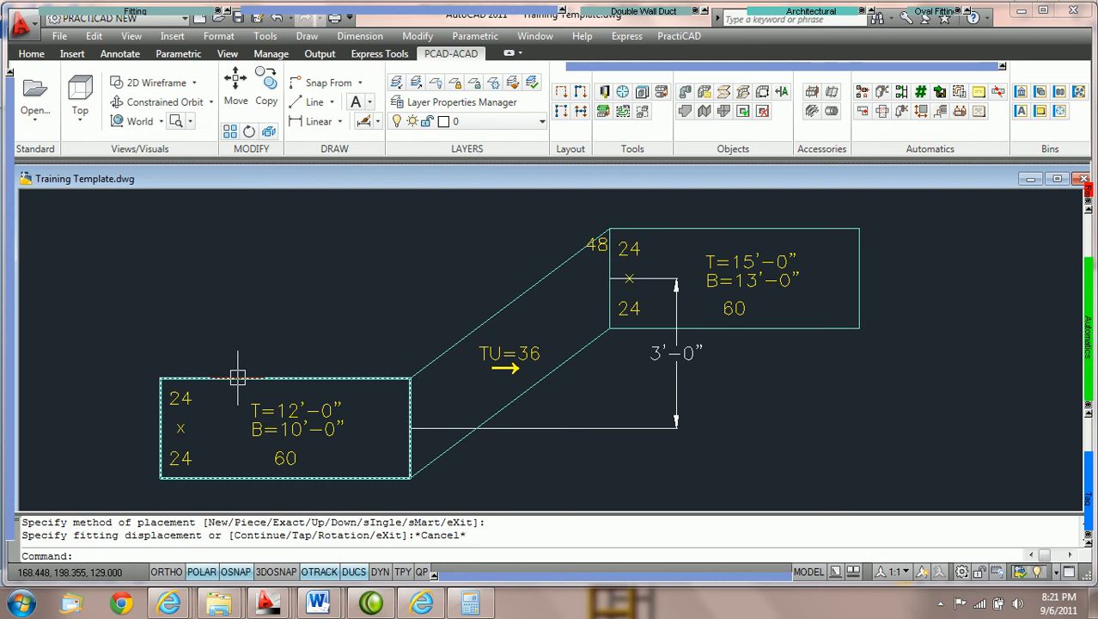
mouse_move(239, 378)
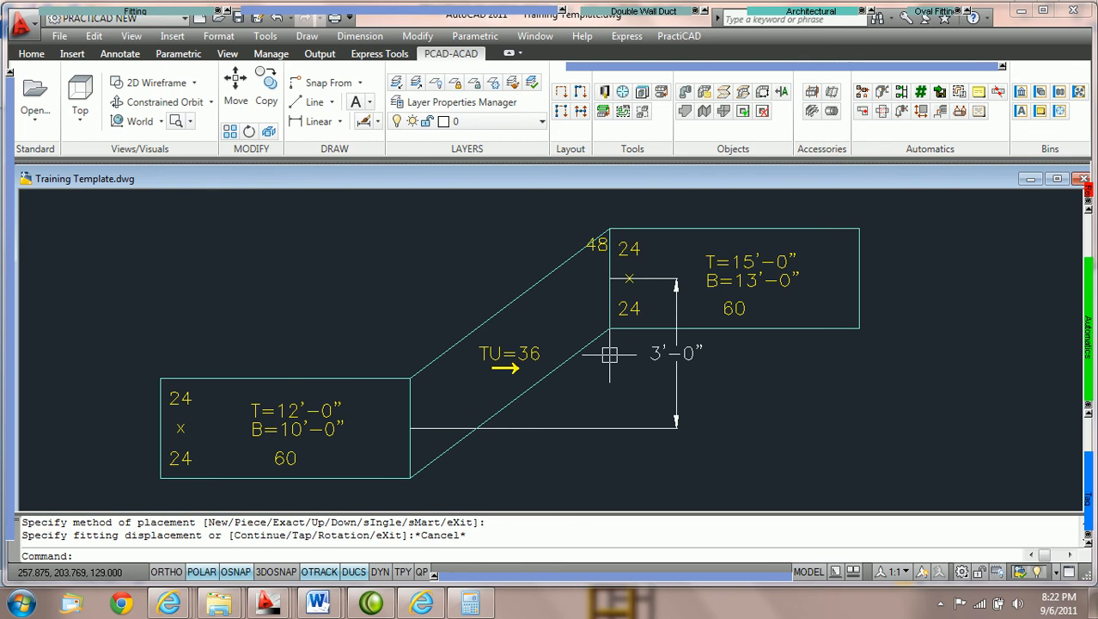
click(470, 603)
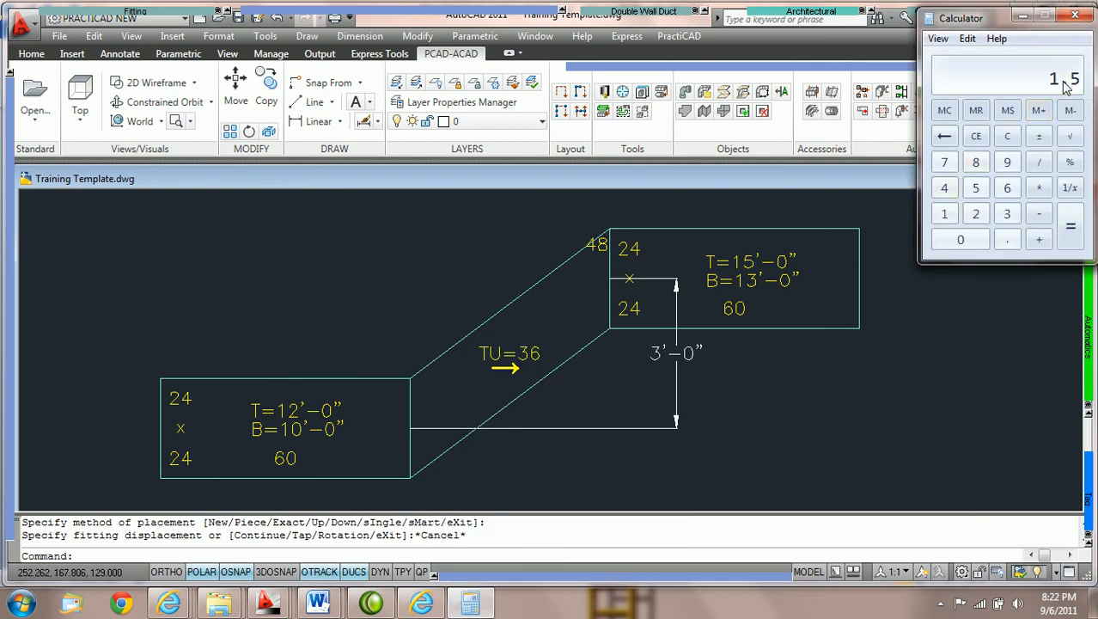
click(758, 376)
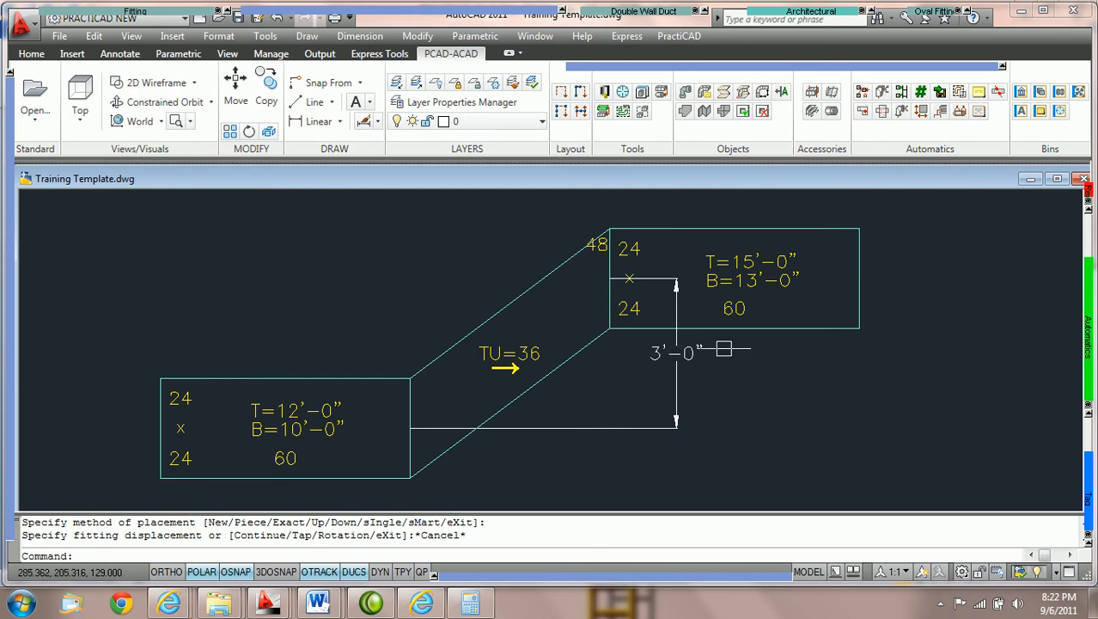
key(Escape)
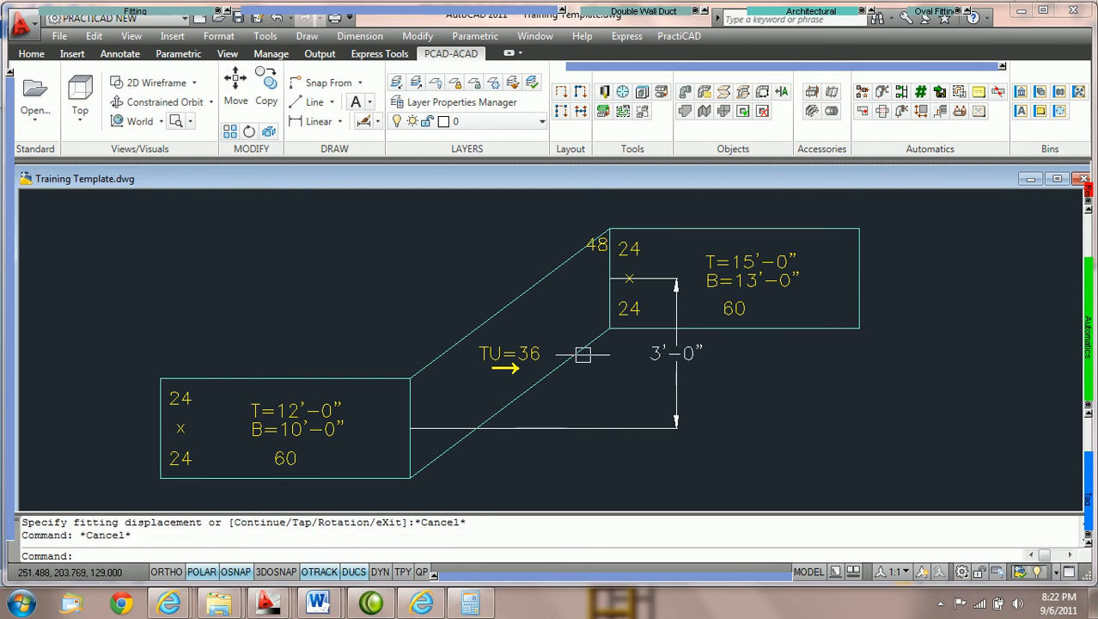
double_click(575, 355)
middle_drag(575, 355, 401, 355)
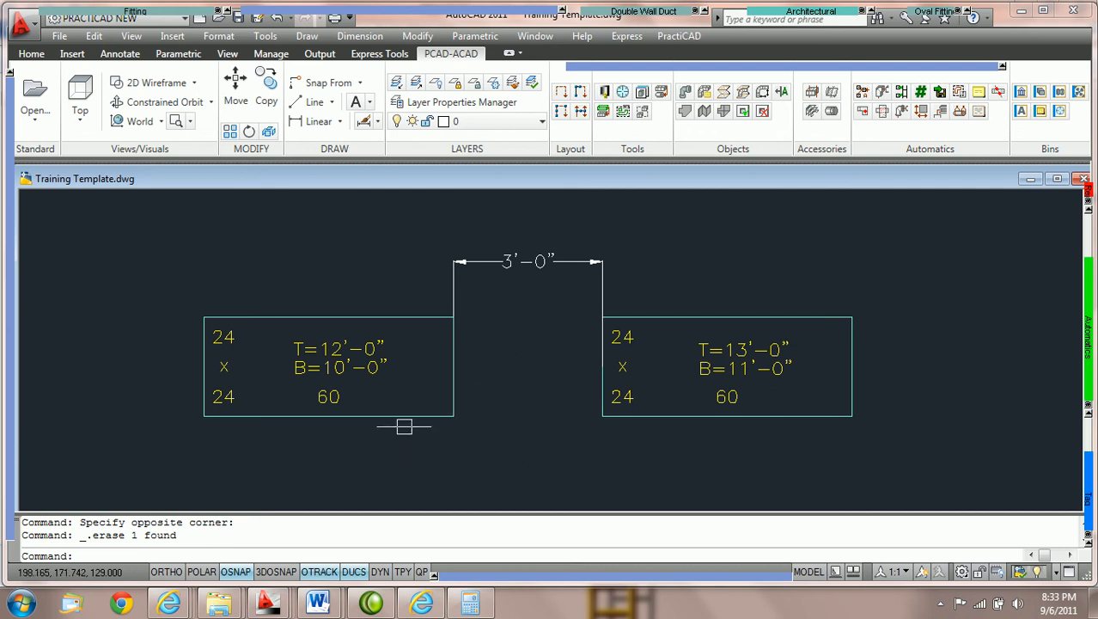
Attach a new rectangular transition to the open end of the 24 x 24 duct with the 12'-0" top elevation.
mouse_move(403, 409)
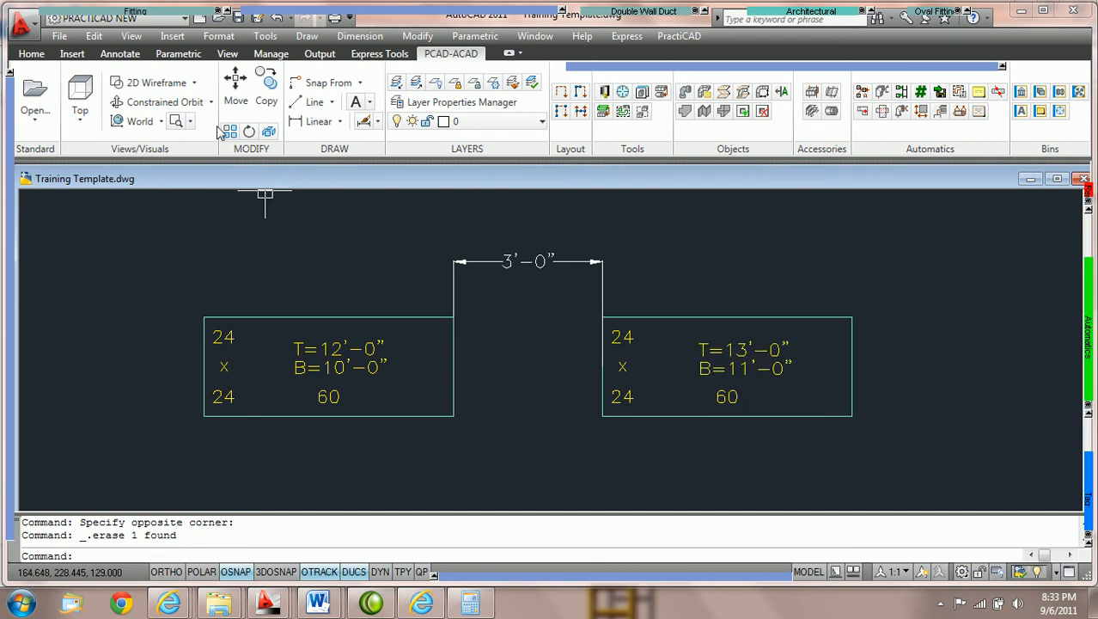
mouse_move(114, 15)
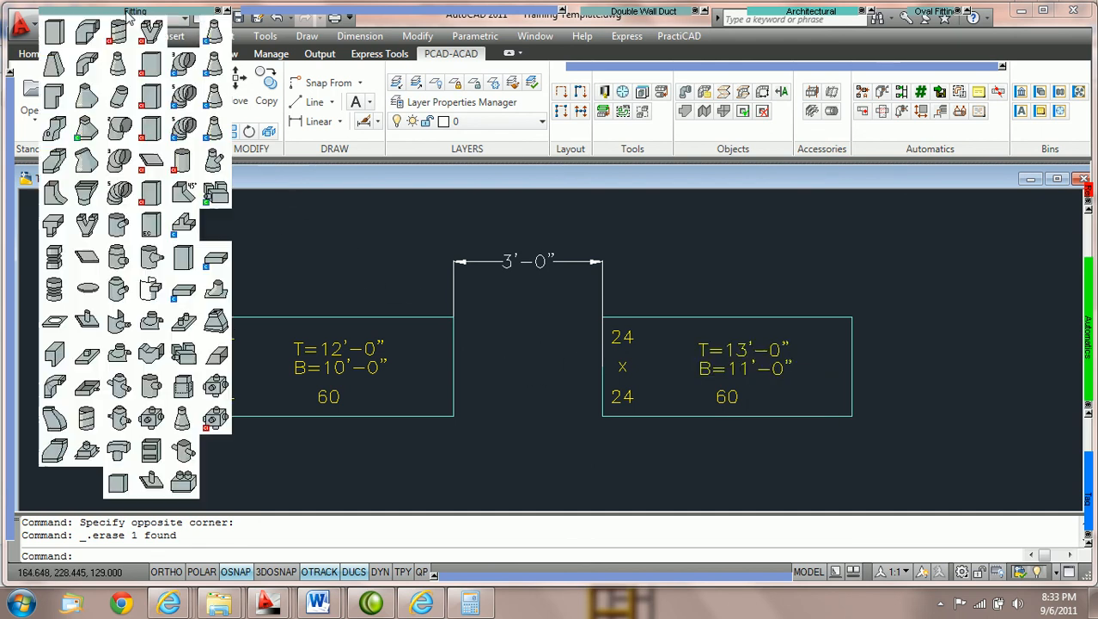
click(52, 68)
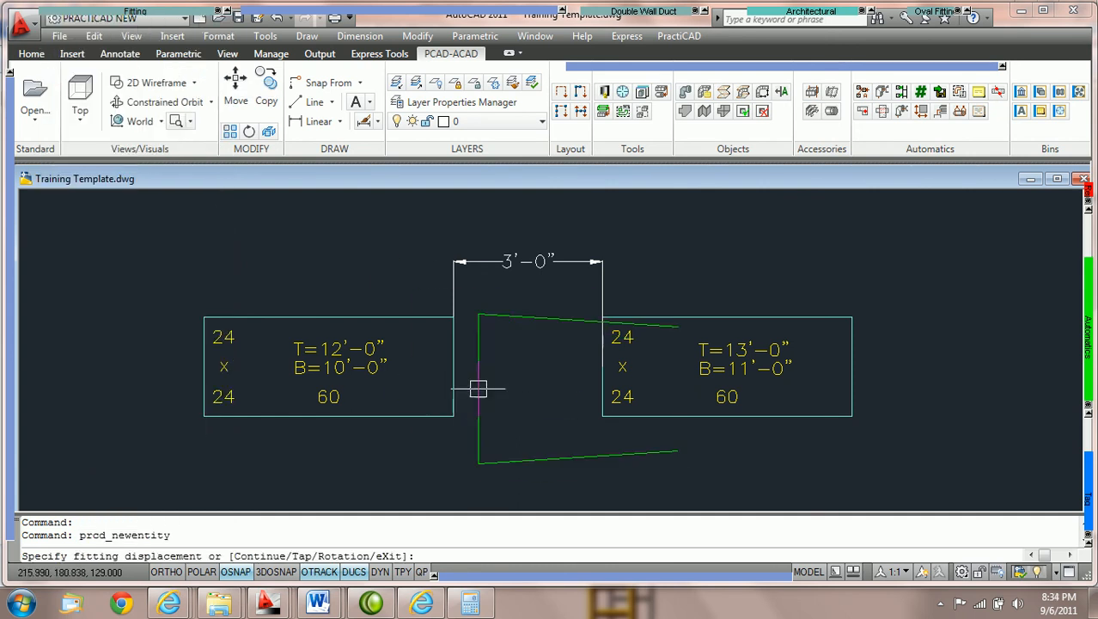
click(453, 367)
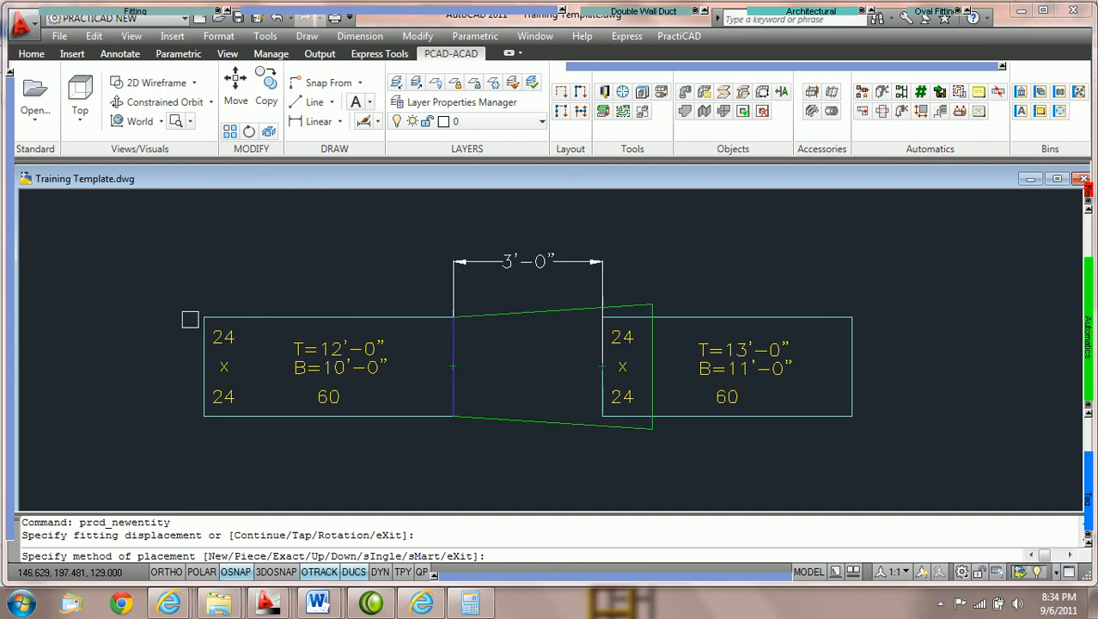
Try transition lengths of 40 and 28 in the fitting's properties.
mouse_move(5, 269)
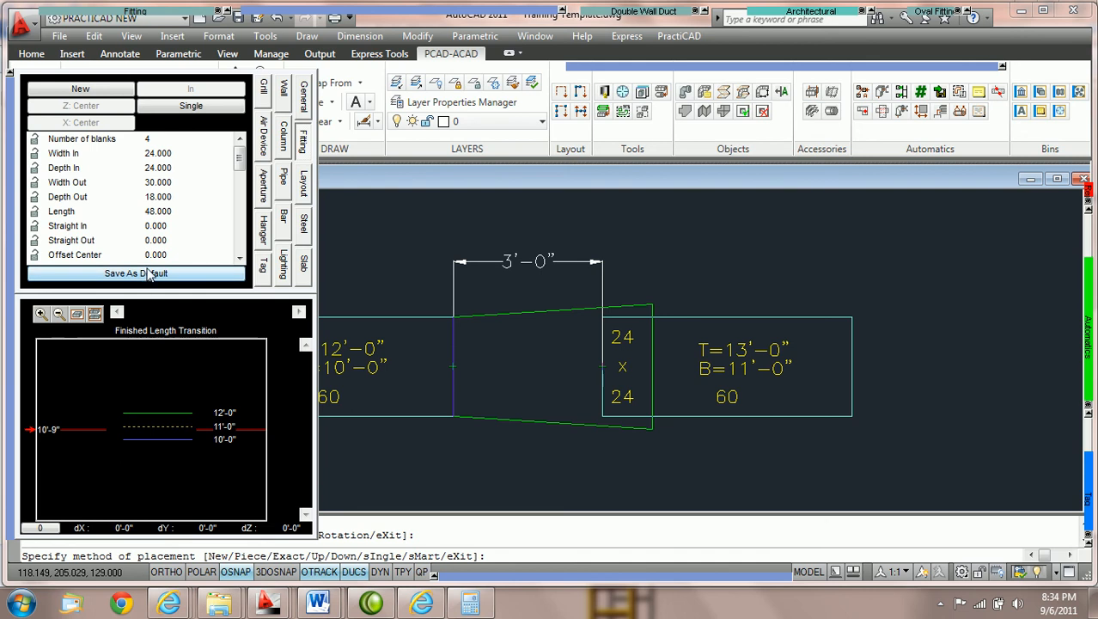
click(161, 212)
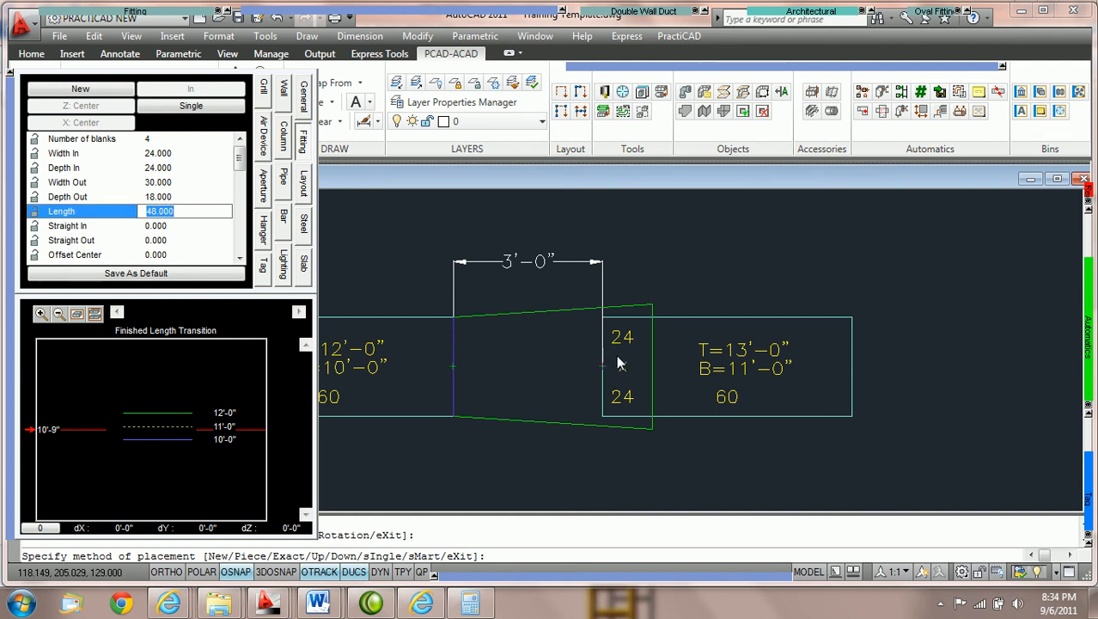
text(40)
key(Return)
text(28)
key(Return)
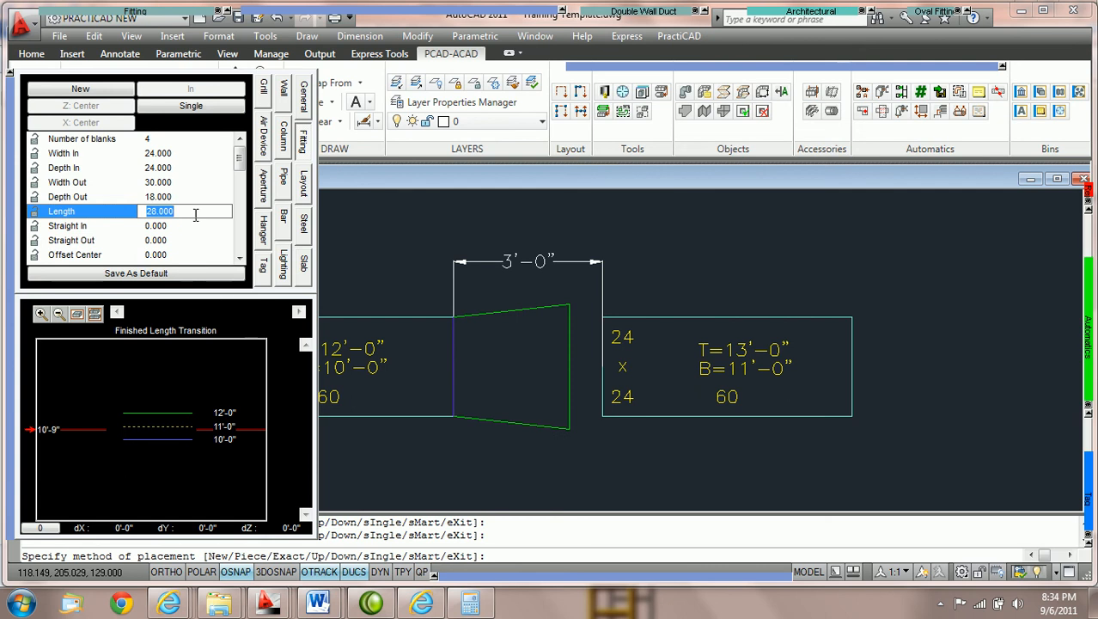
Place the transition across the 3'-0" gap, snapping its far end to the facing end of the other 24 x 24 duct.
click(550, 359)
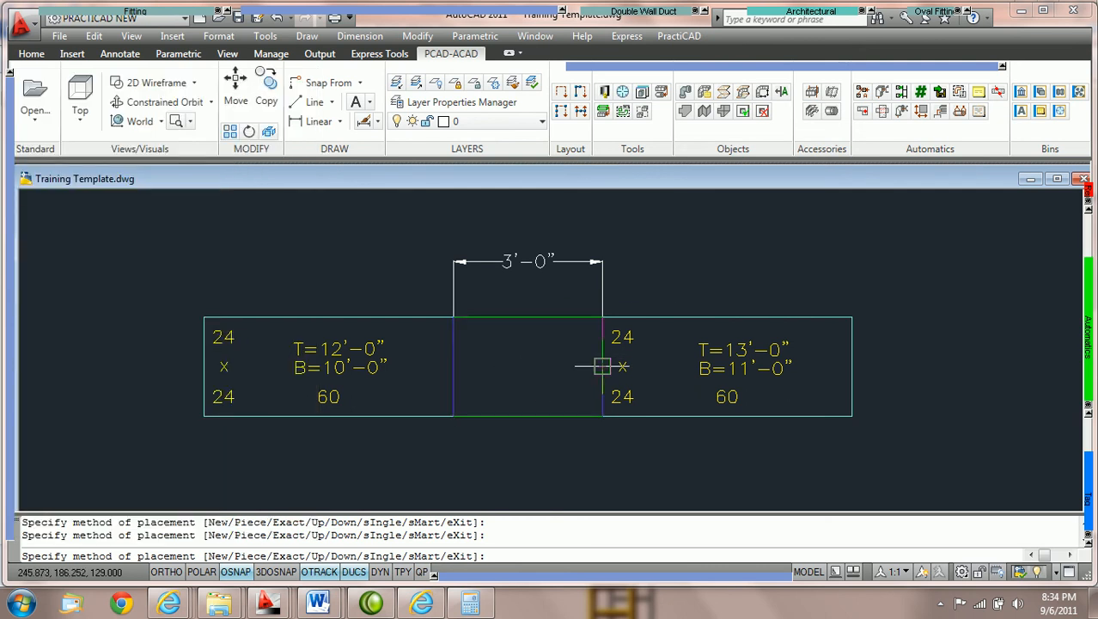
click(600, 360)
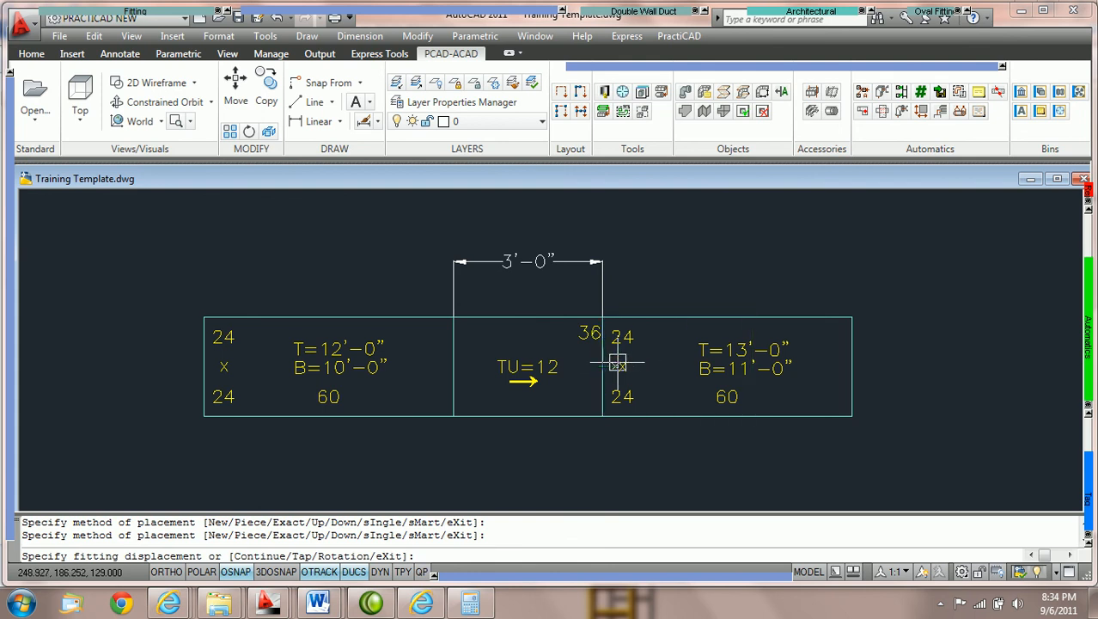
key(Escape)
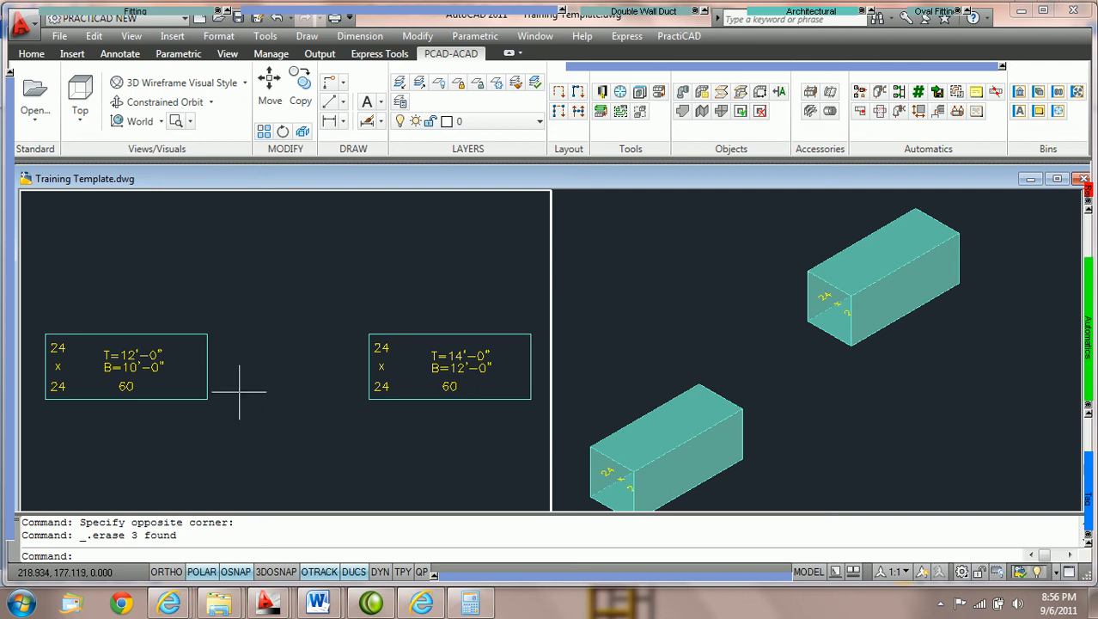
Highlight the two separated 24 x 24 ducts one at a time to compare their positions in plan and 3D.
click(194, 390)
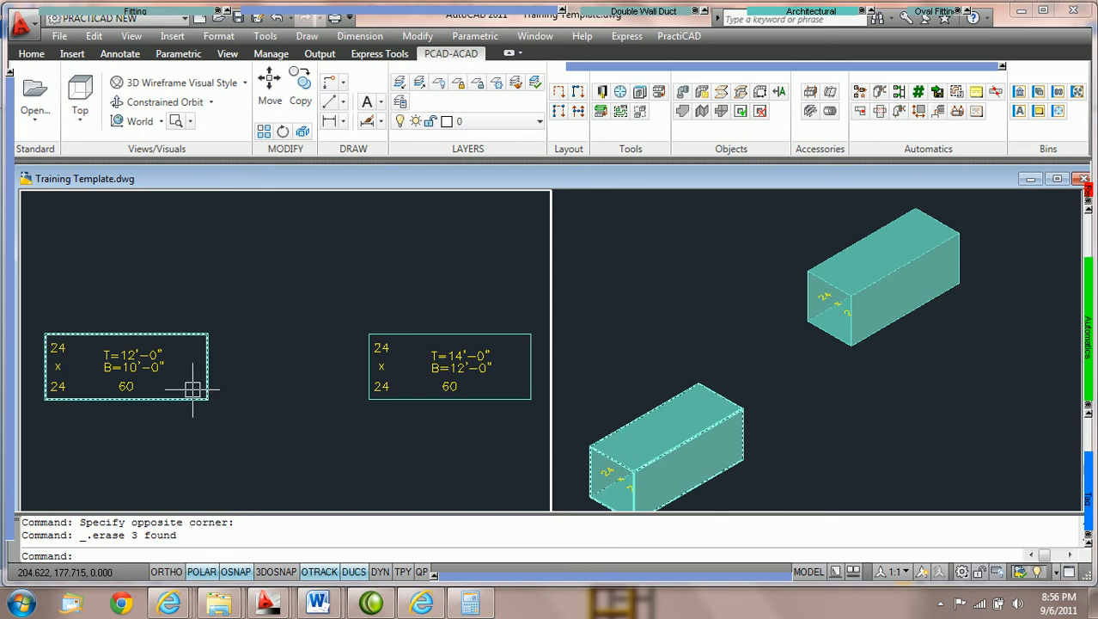
key(Escape)
click(419, 392)
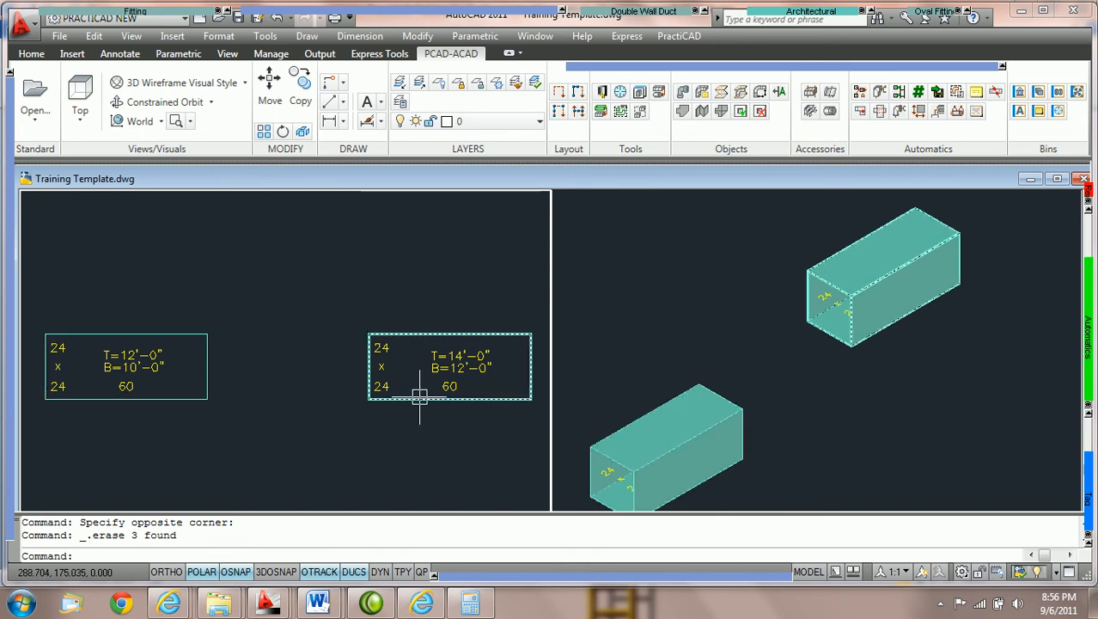
key(Escape)
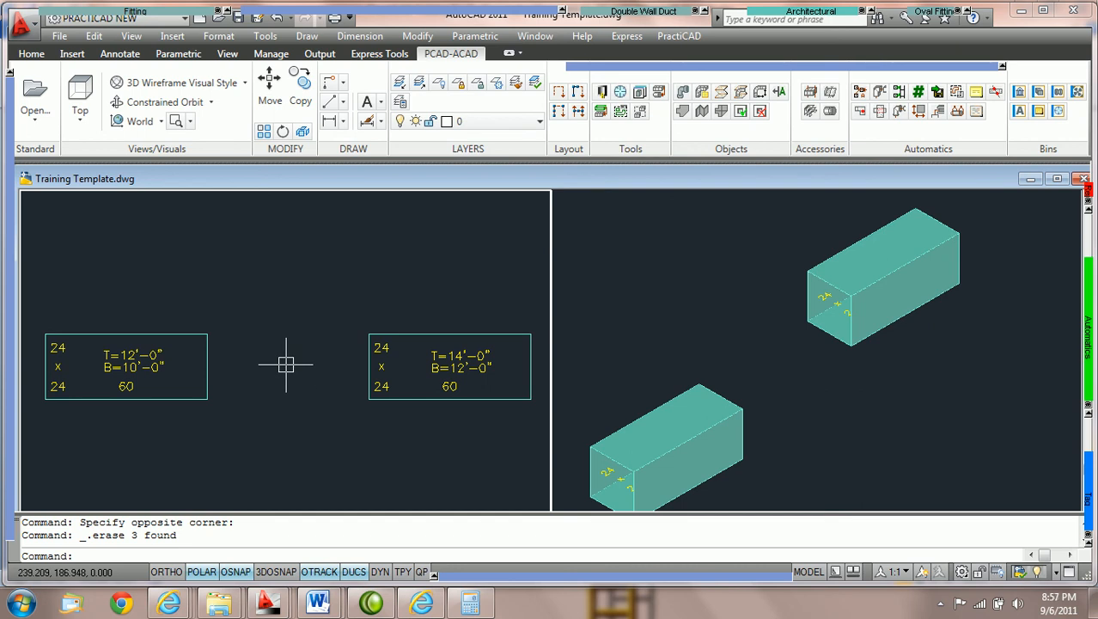
Attach a Finished Length Extra Straight Transition to the open end of the 24 x 24 duct with the 12'-0" top elevation.
click(86, 19)
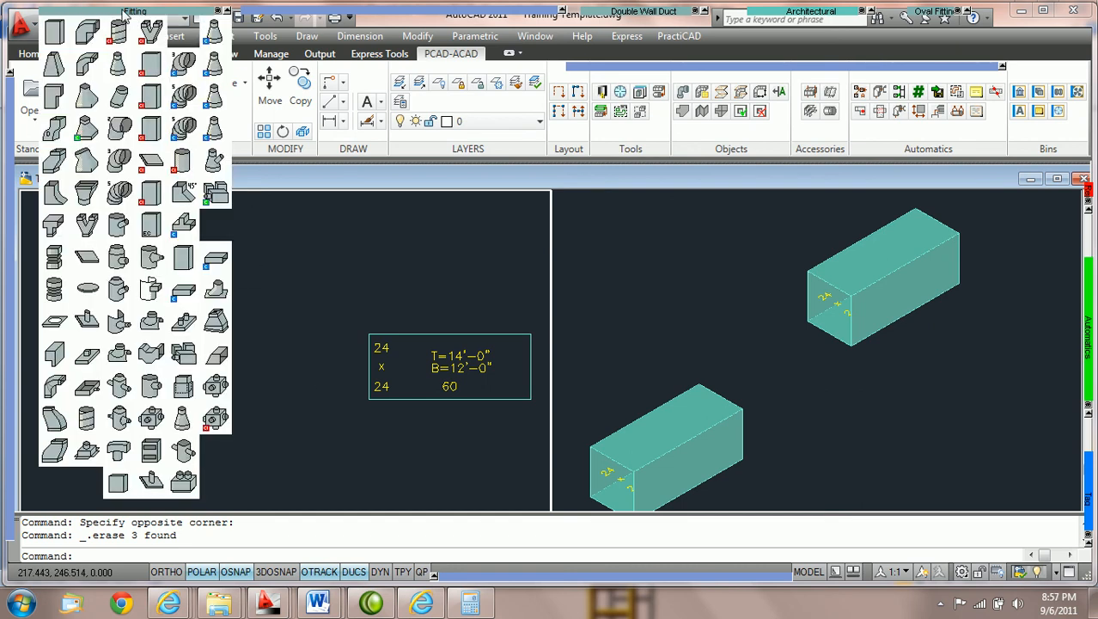
click(53, 160)
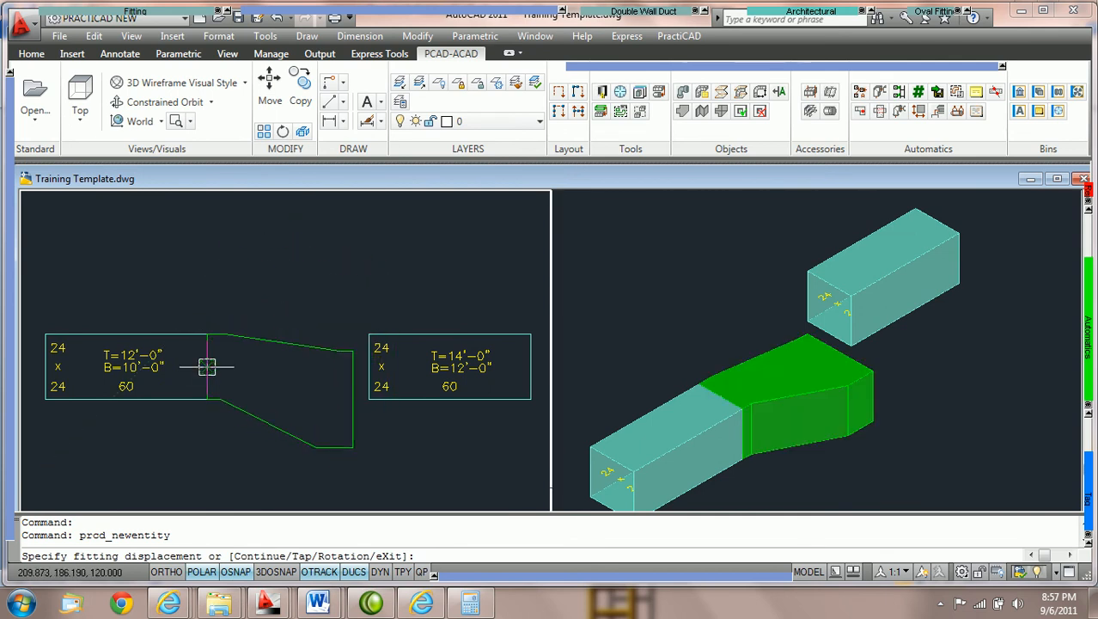
click(209, 367)
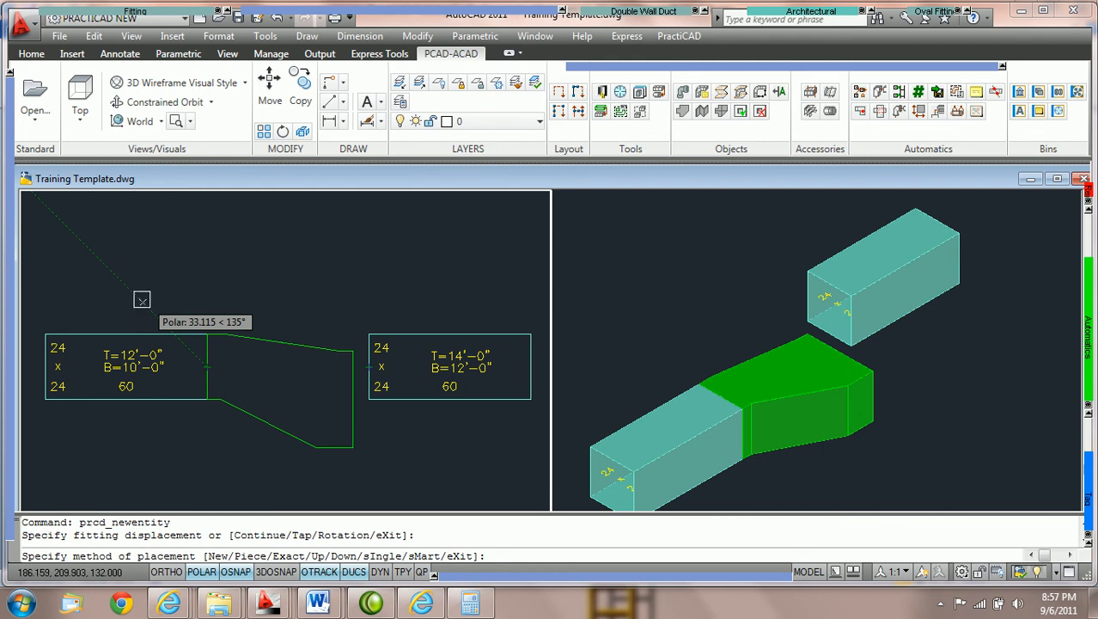
Try positive and negative centre offsets, including -12, on the straight transition and lengthen it past the gap.
mouse_move(11, 257)
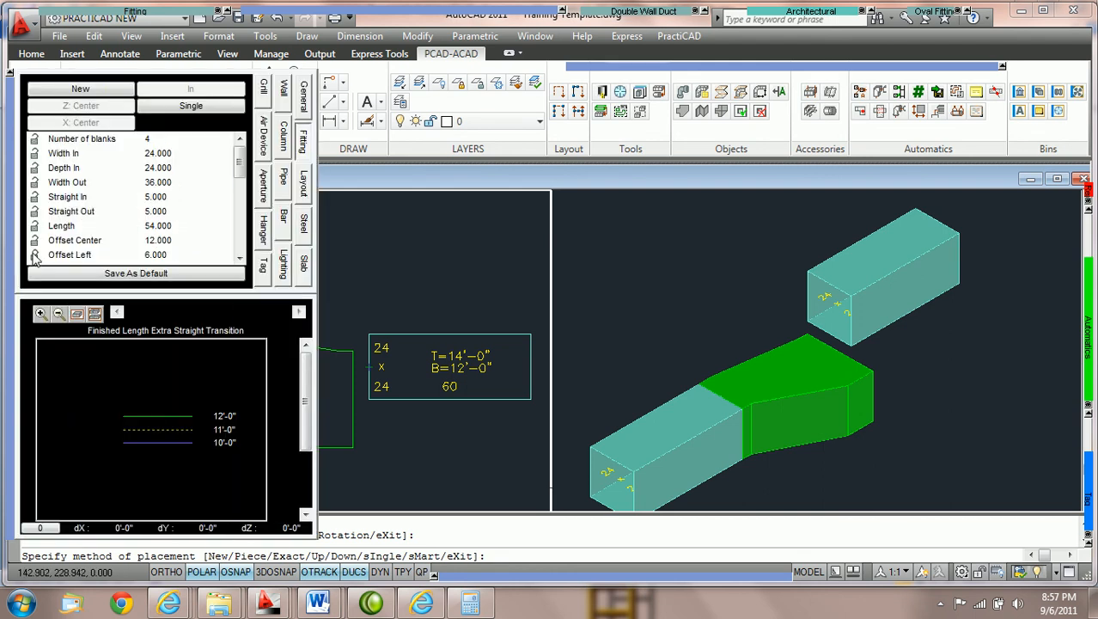
click(171, 241)
drag(242, 159, 240, 178)
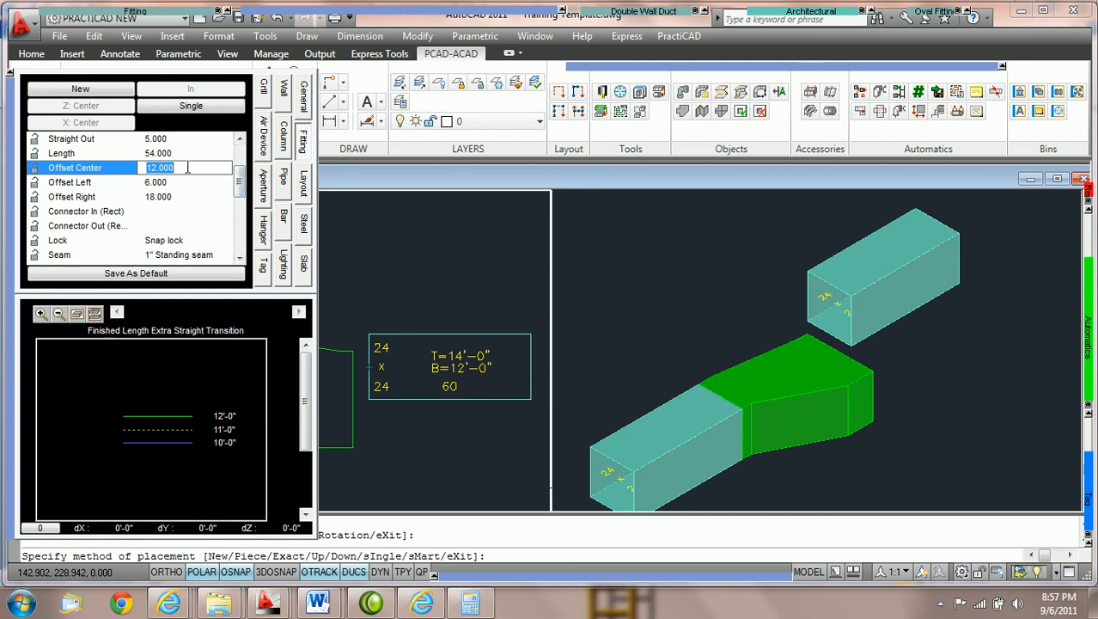
text(8)
key(Return)
text(6)
key(Return)
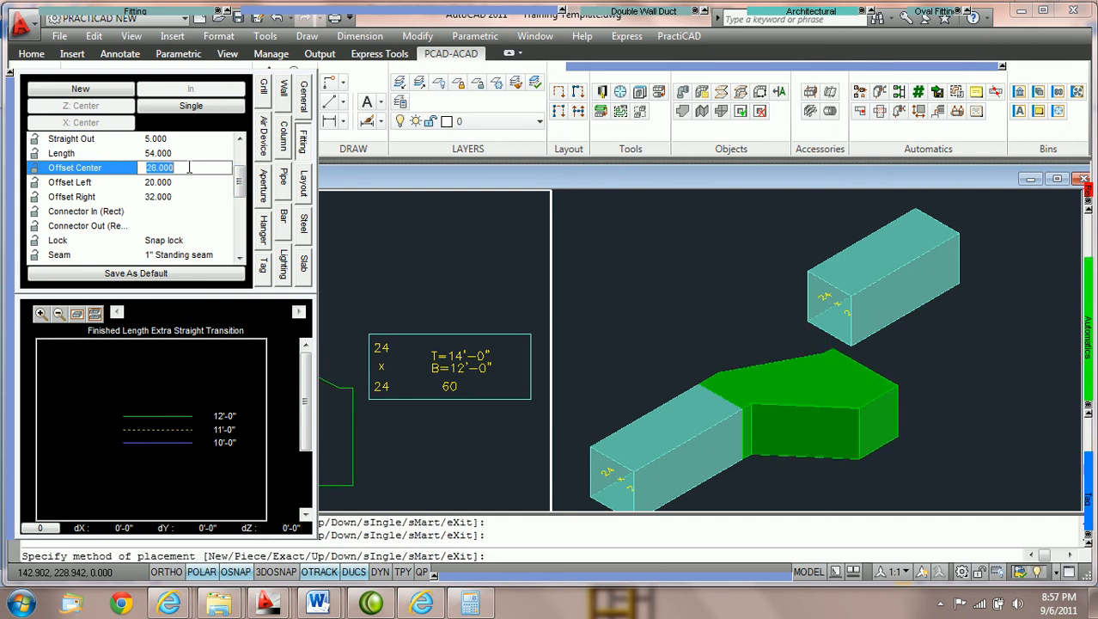
scroll(189, 170, down, 20)
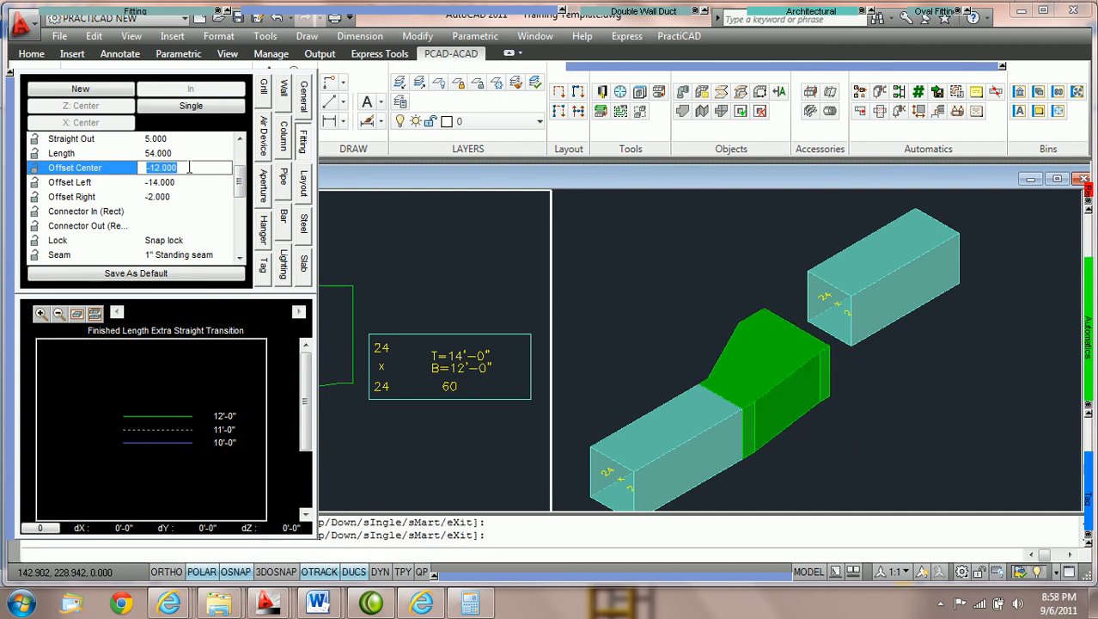
scroll(190, 169, up, 20)
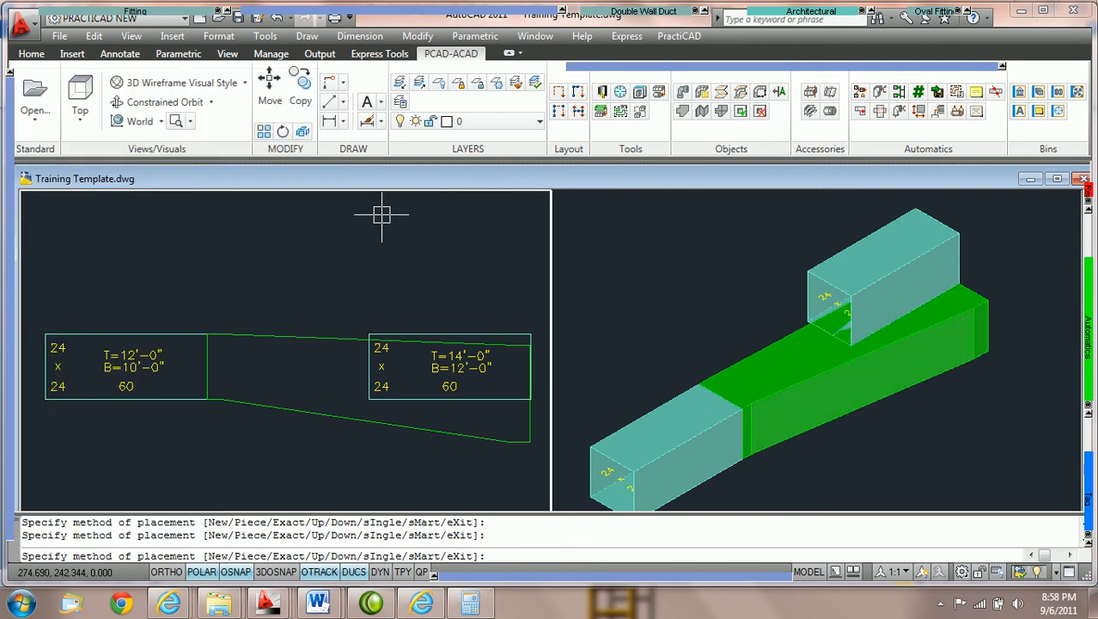
Rotate the straight transition to offset vertically and place it, snapping its far end to the duct with the 14'-0" top elevation.
mouse_move(348, 18)
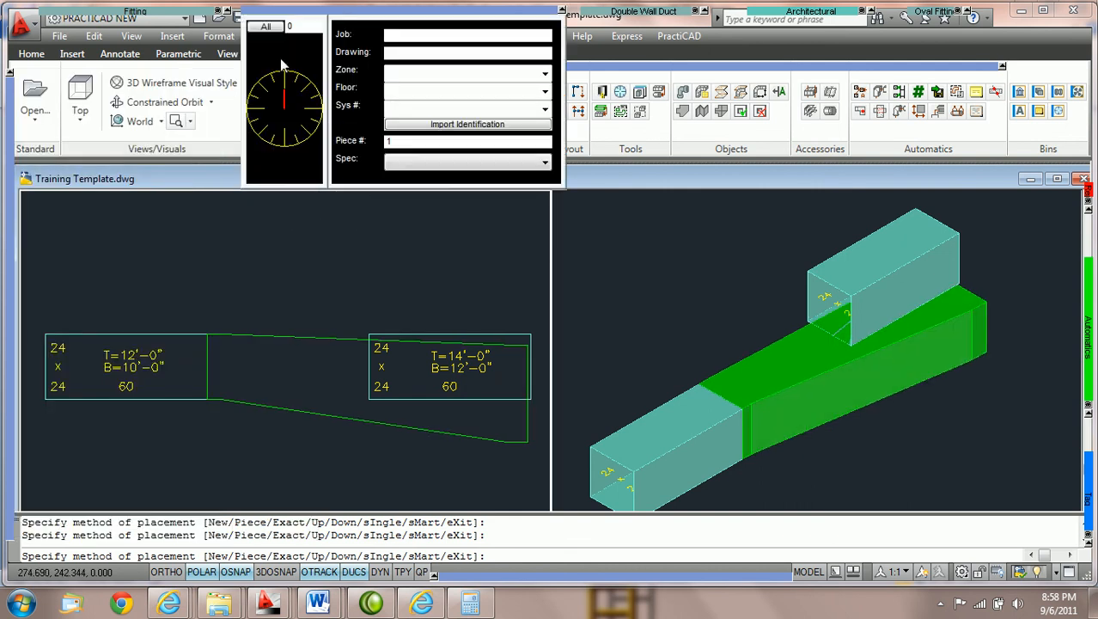
click(265, 110)
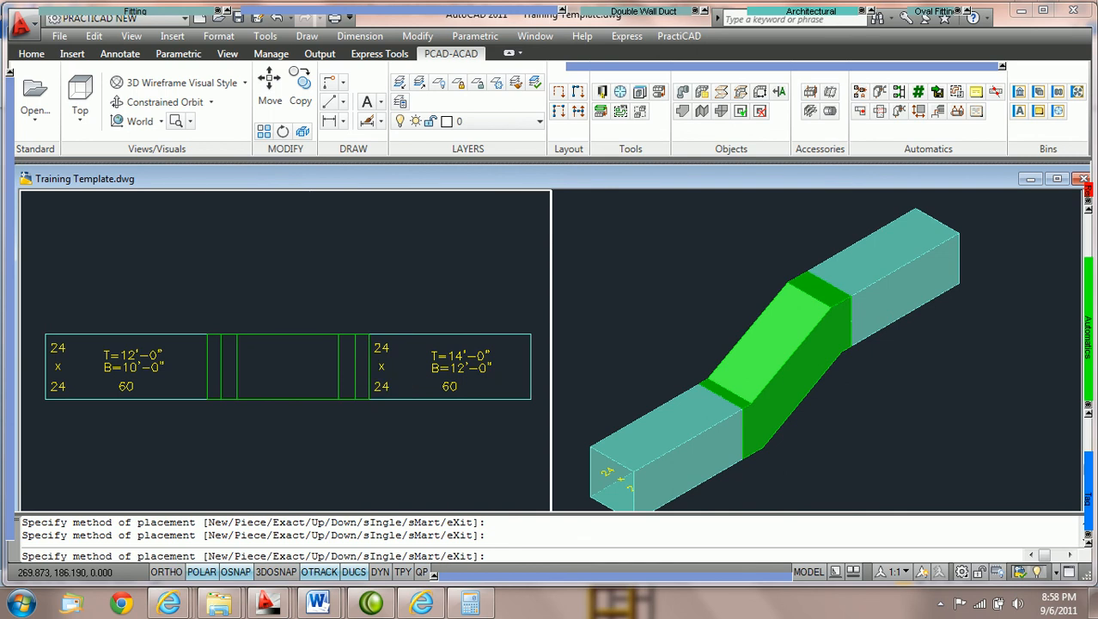
click(369, 367)
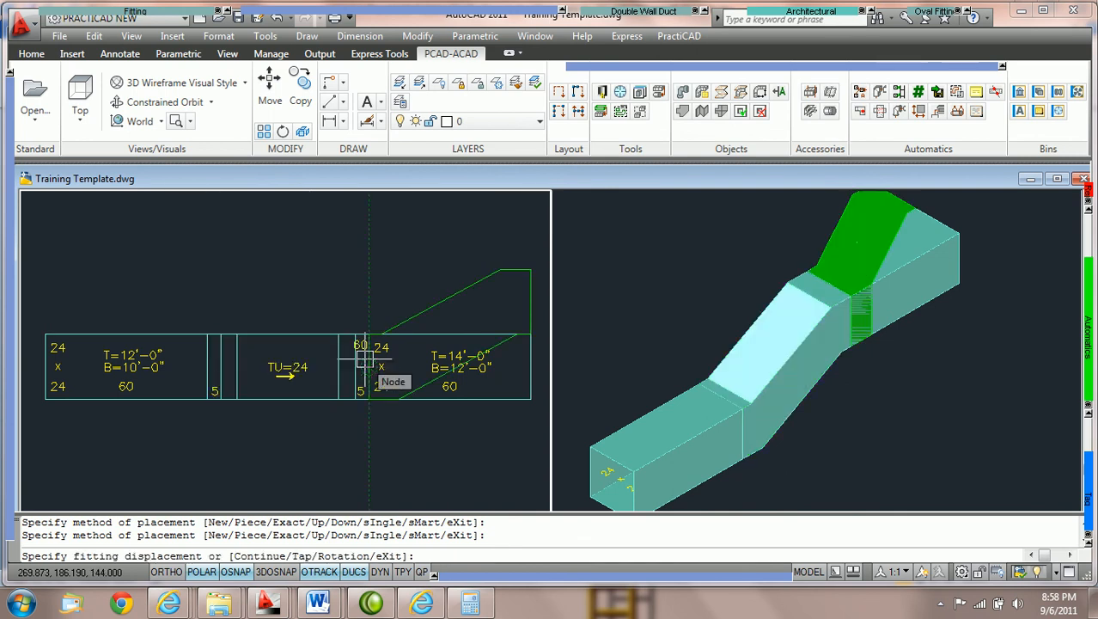
key(Escape)
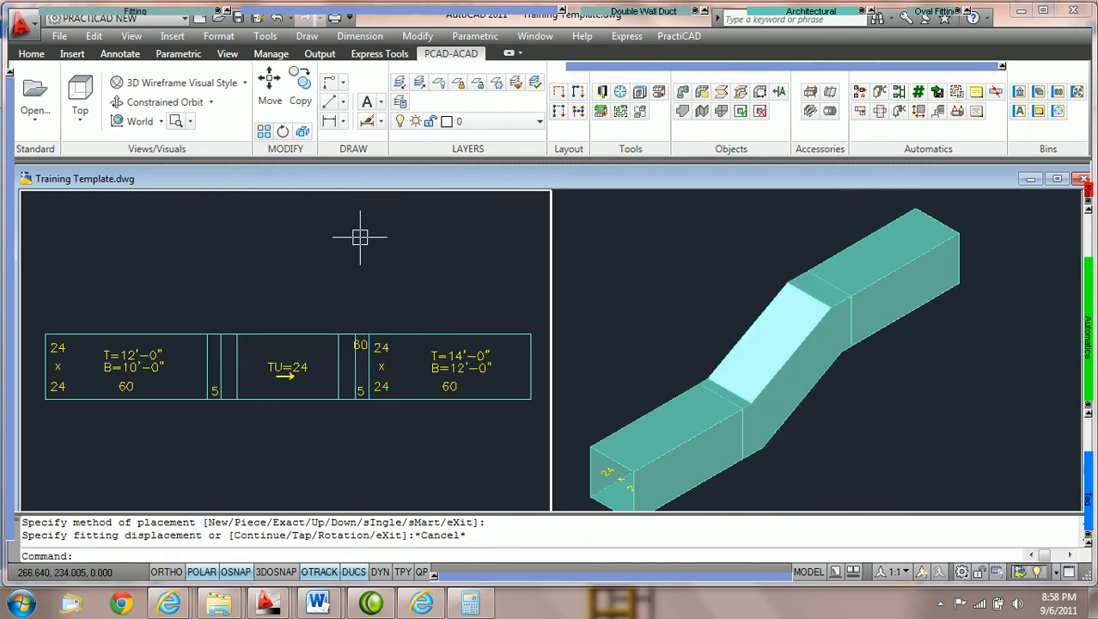
Erase the straight transition between the two 24 x 24 ducts.
click(325, 432)
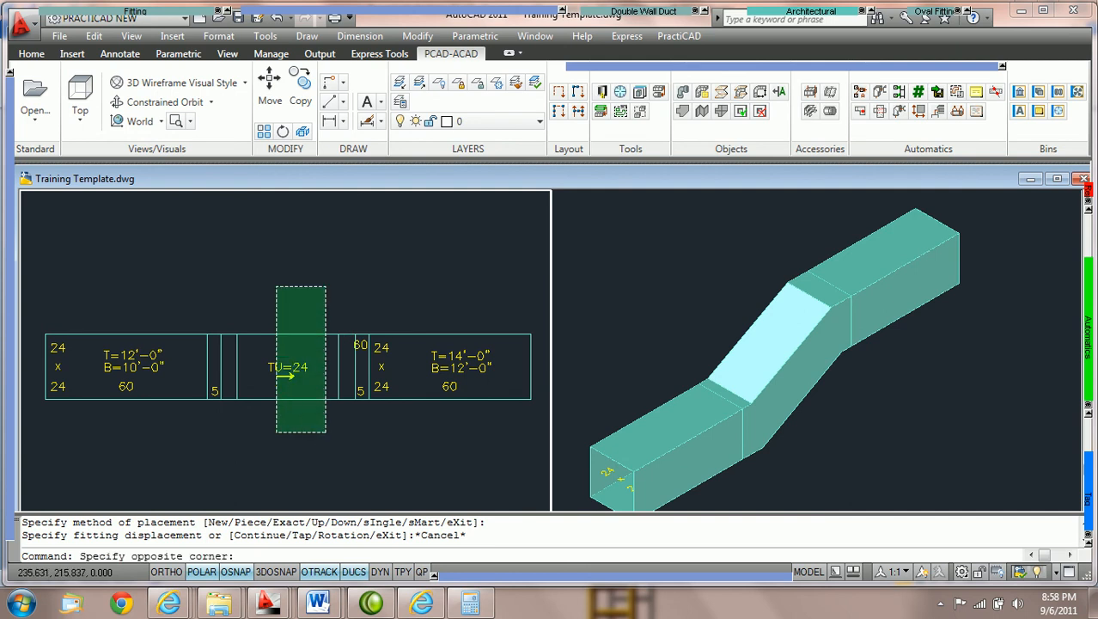
click(270, 295)
key(Delete)
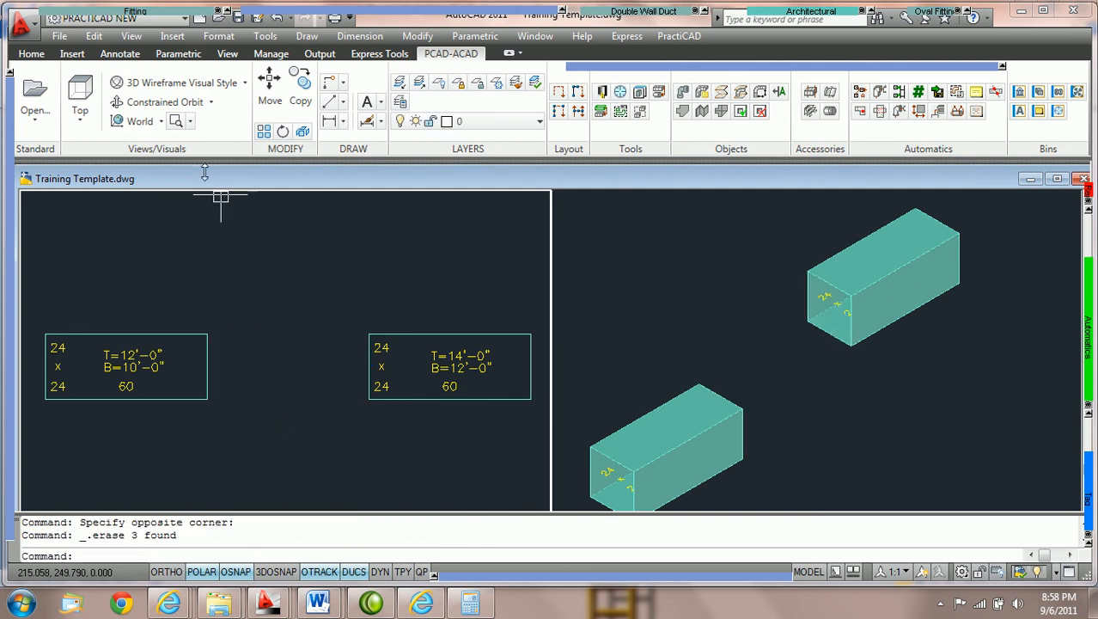
Start a Finished Length Double Transition Offset fitting and set its centre offset to 15.
click(135, 12)
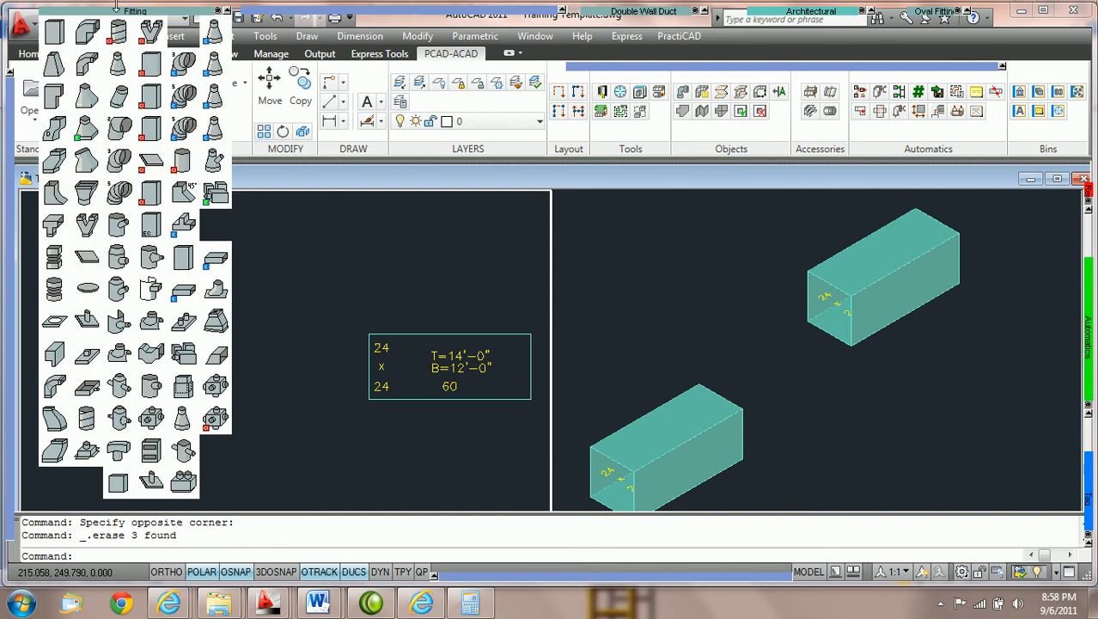
click(55, 128)
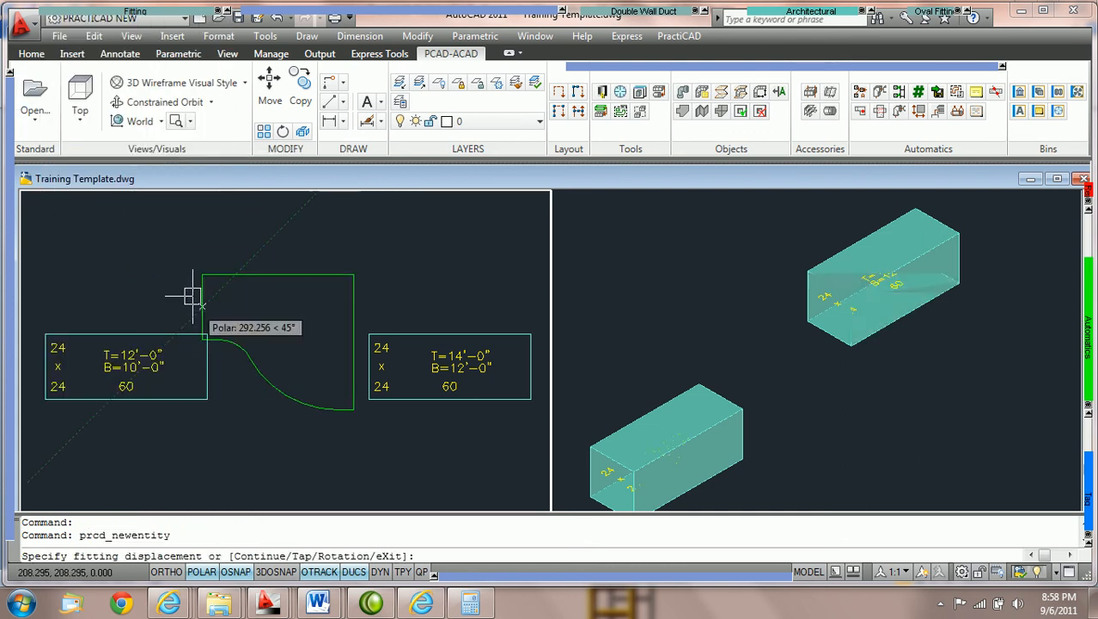
mouse_move(10, 245)
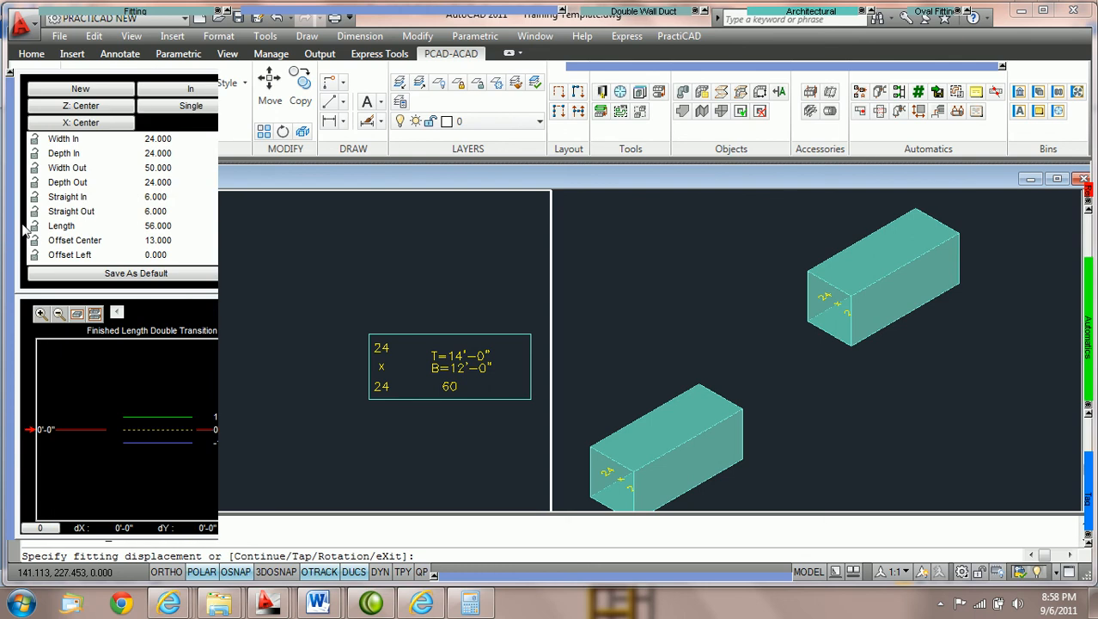
click(180, 245)
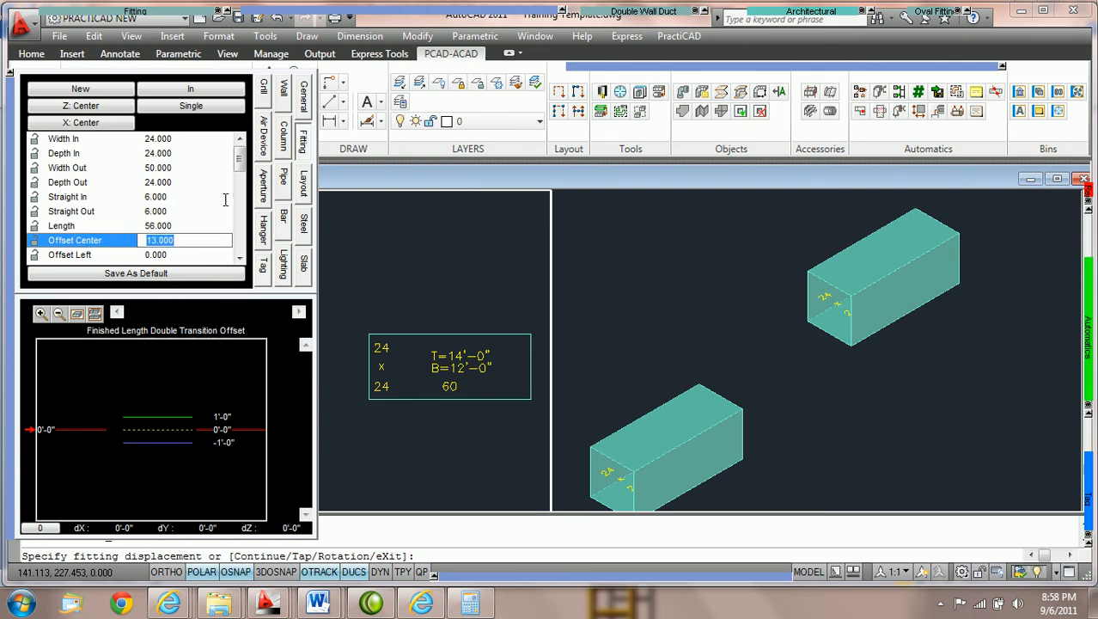
scroll(241, 162, down, 1)
scroll(241, 161, down, 2)
text(17)
key(Return)
text(15)
key(Return)
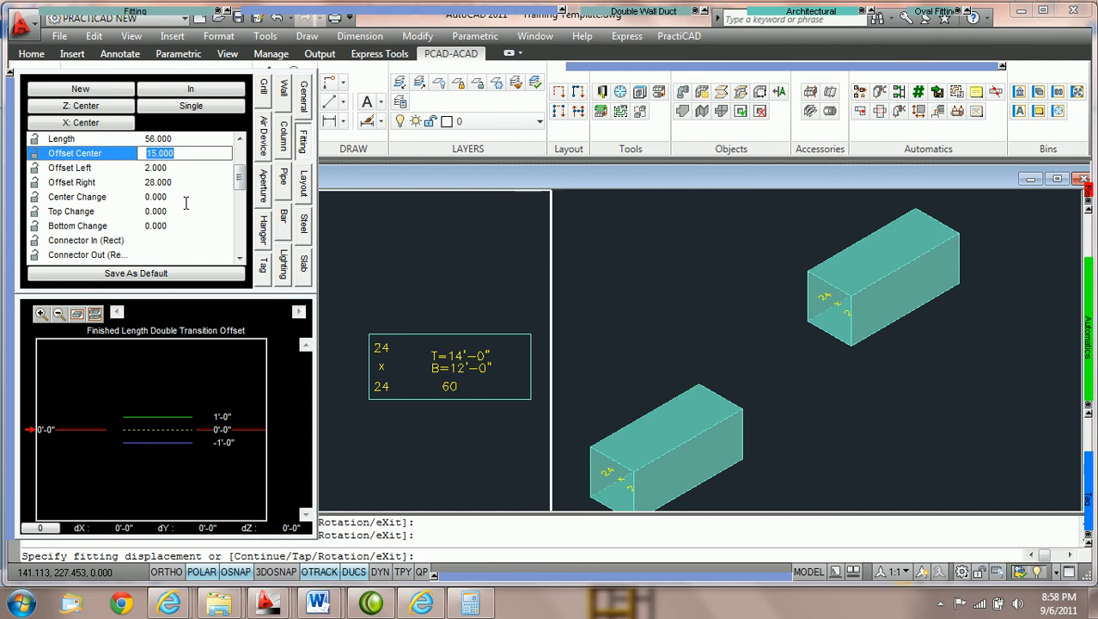
Set the double transition offset's centre change to 6 and attach it to the open end of the duct with the 12'-0" top elevation.
click(187, 199)
text(6)
key(Return)
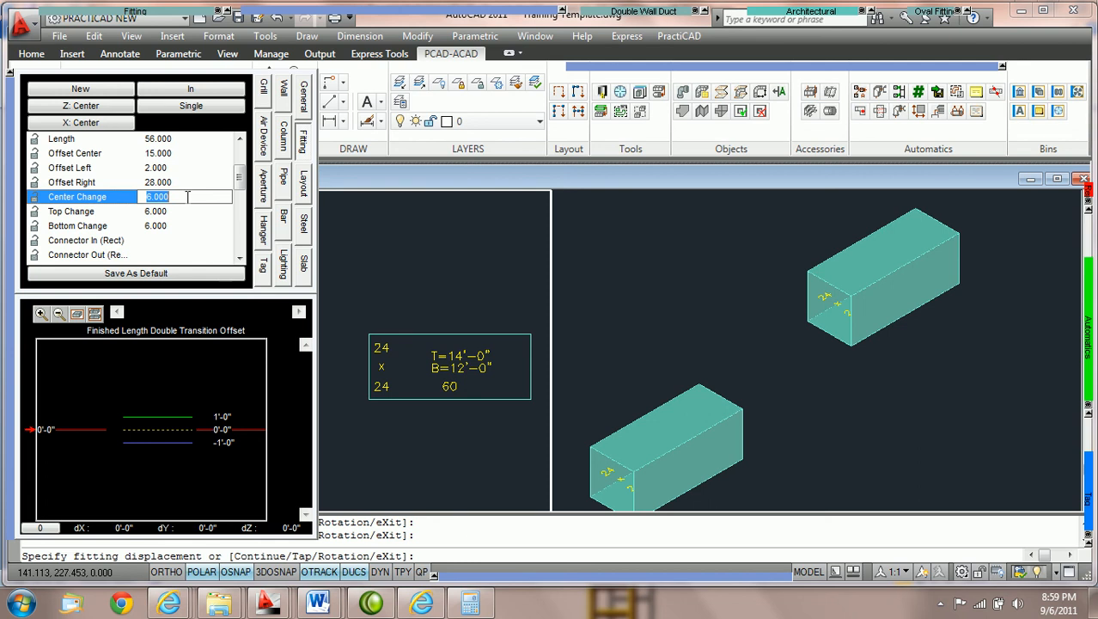
click(398, 263)
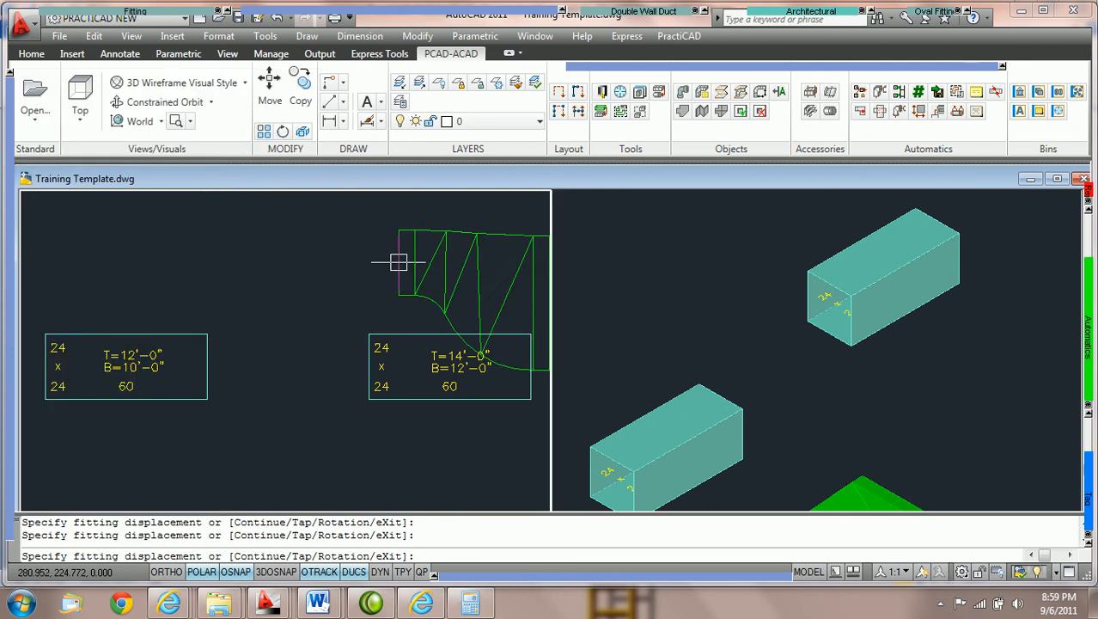
click(207, 367)
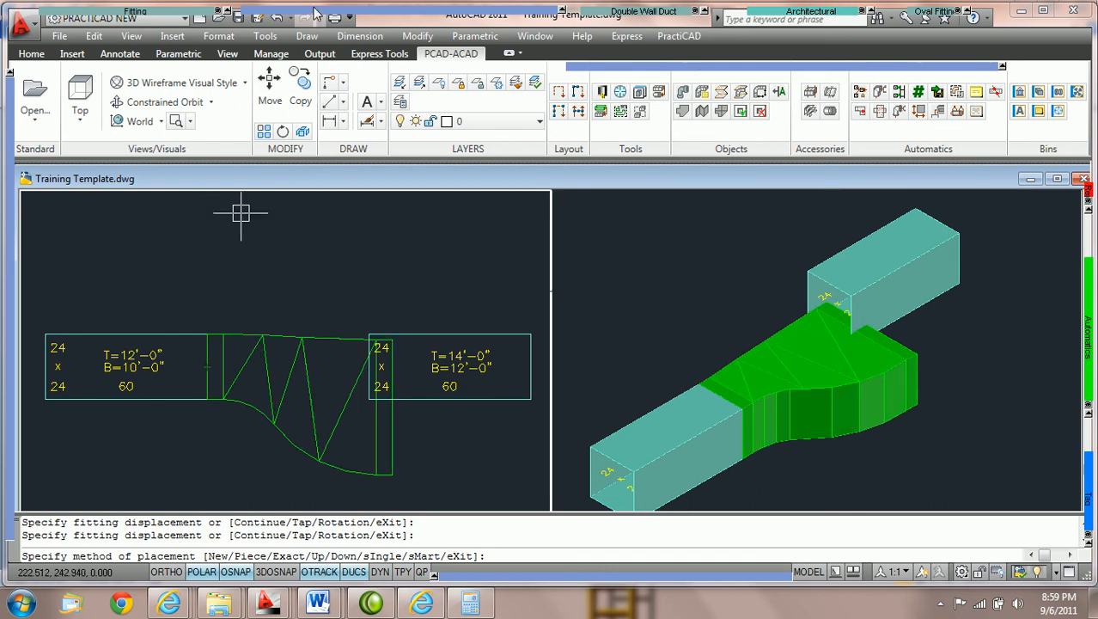
Rotate the double transition offset to rise vertically and place it, snapping its far end to the duct with the 14'-0" top elevation.
click(265, 108)
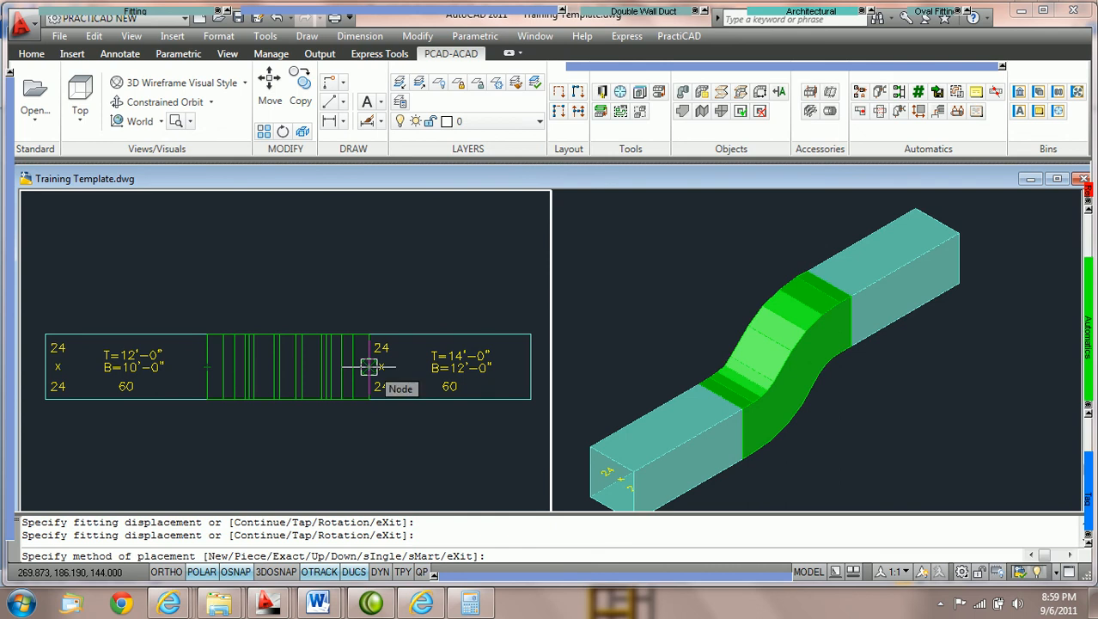
click(369, 367)
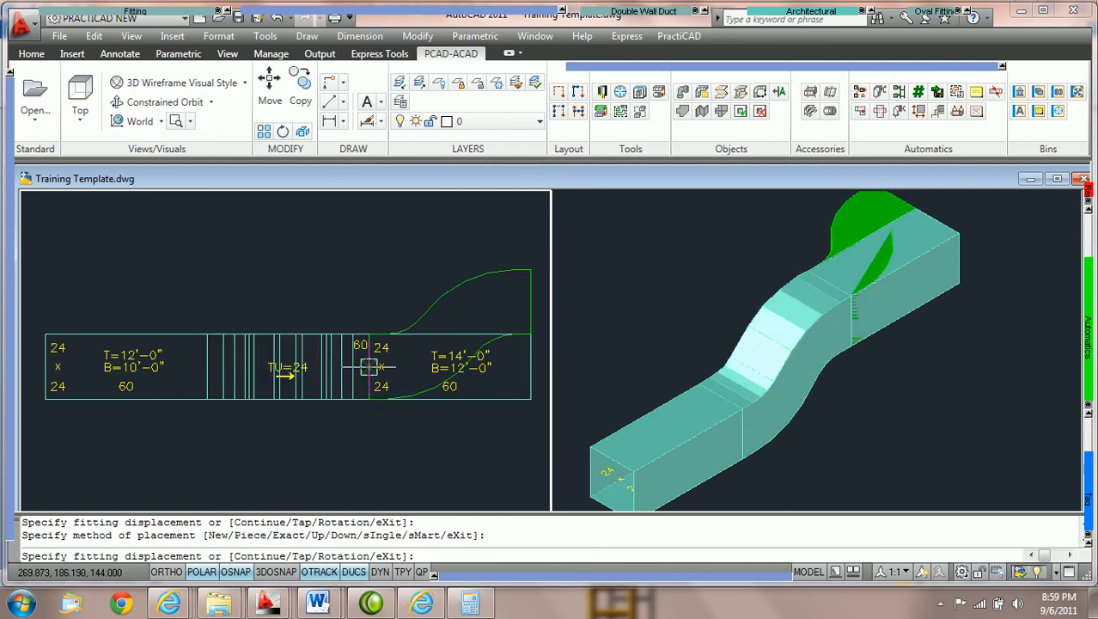
key(Escape)
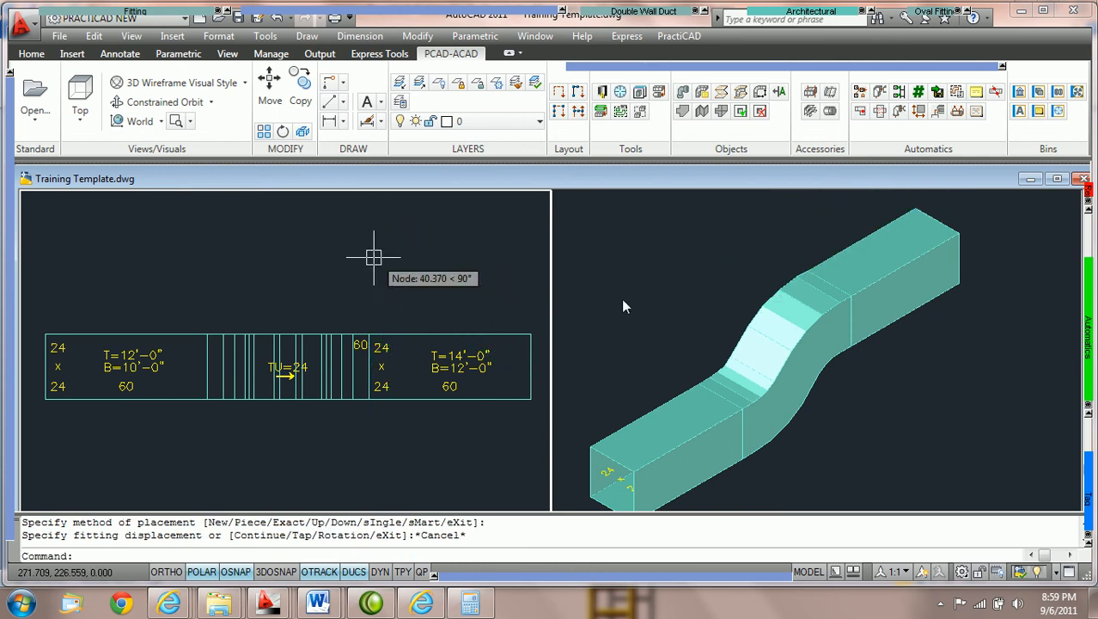
scroll(859, 375, up, 3)
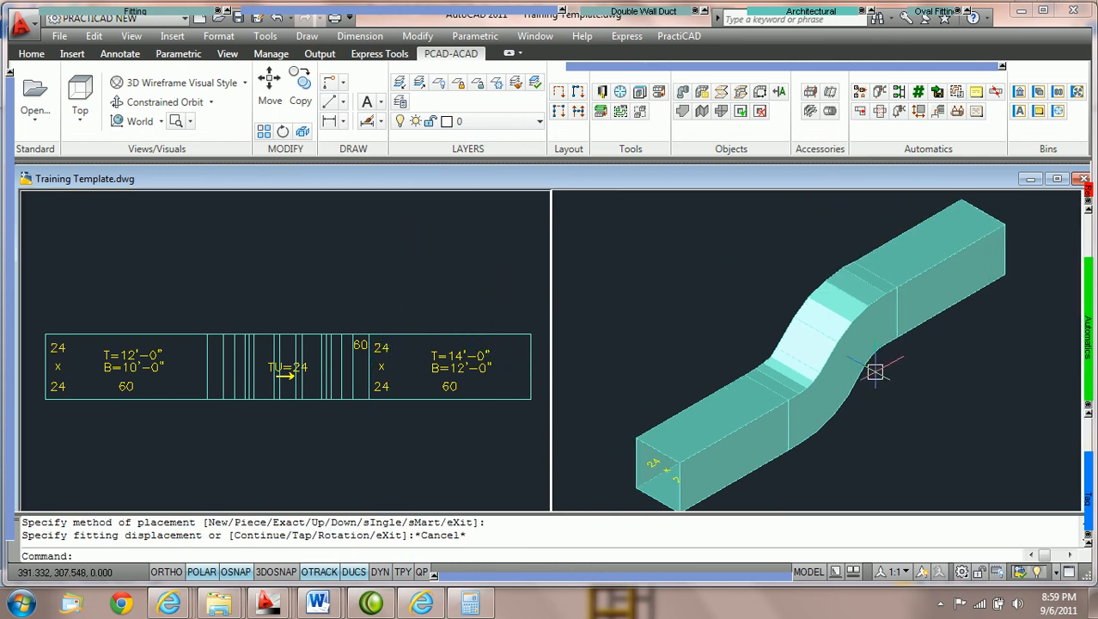
scroll(859, 404, down, 3)
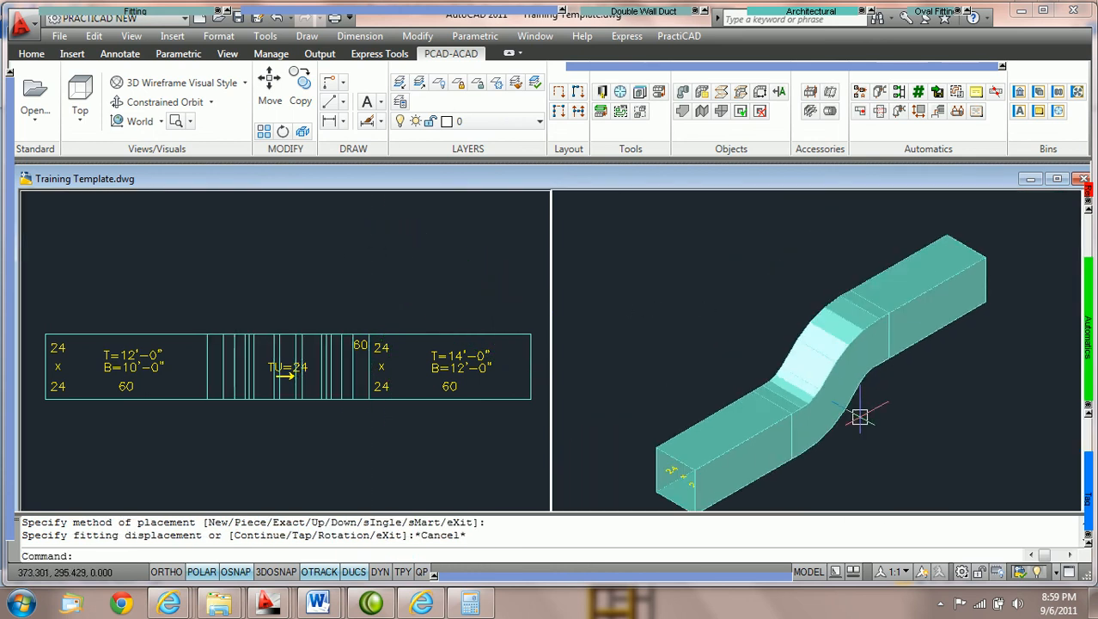